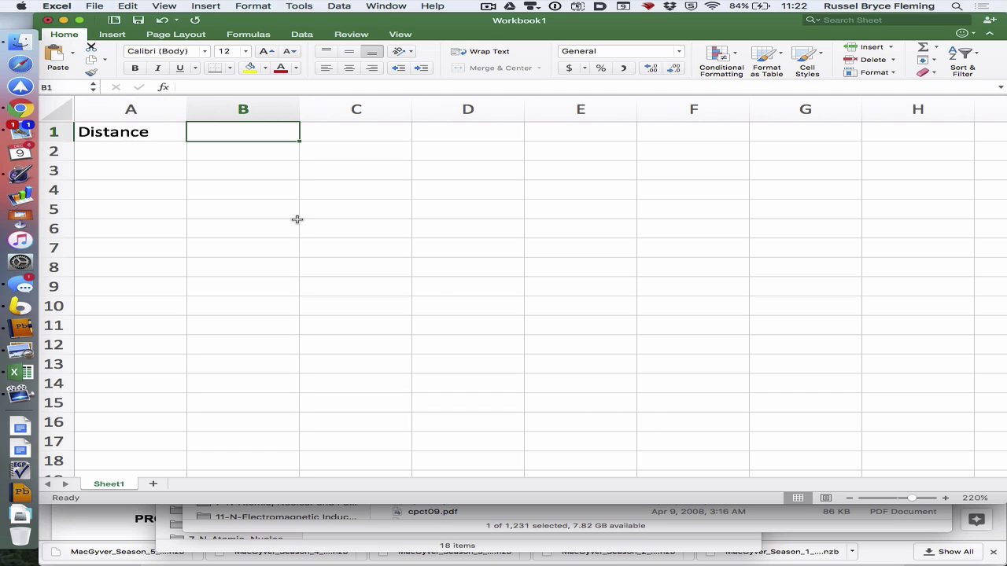
- Enter the distances 5, 10, 15, 20, 25 and 30 in cells A2 through A7
click(141, 156)
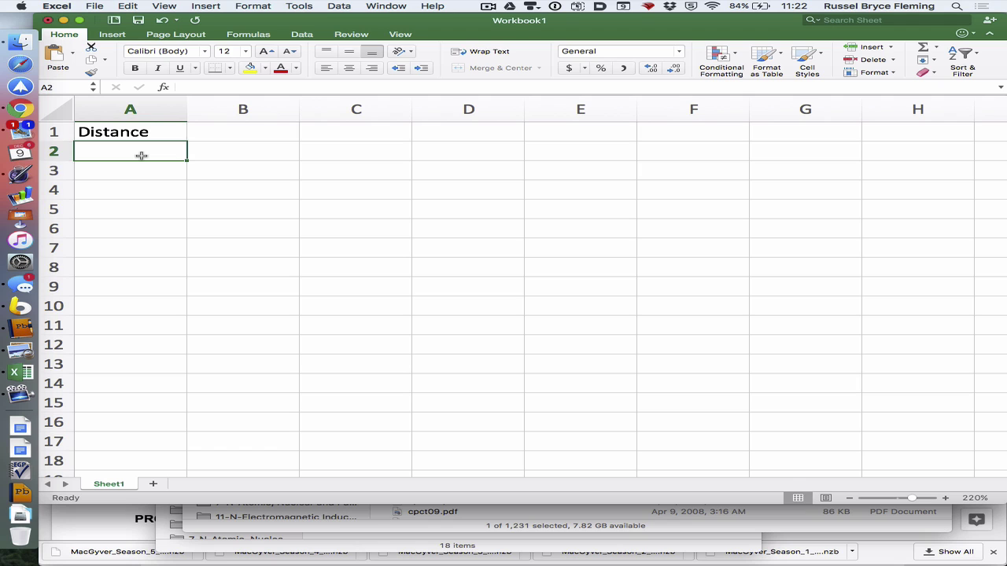
text(5)
key(Return)
text(10)
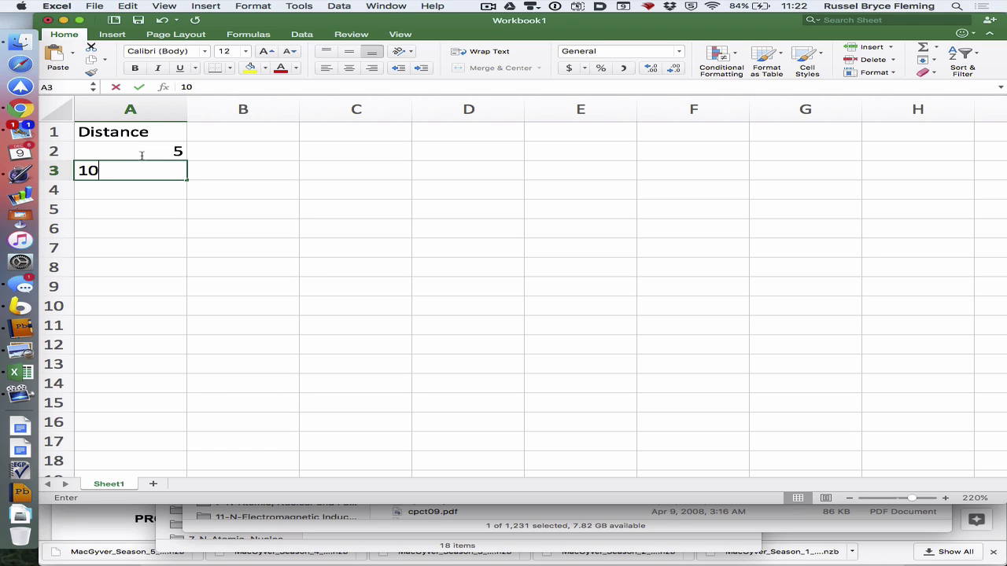
key(Return)
text(15)
key(Return)
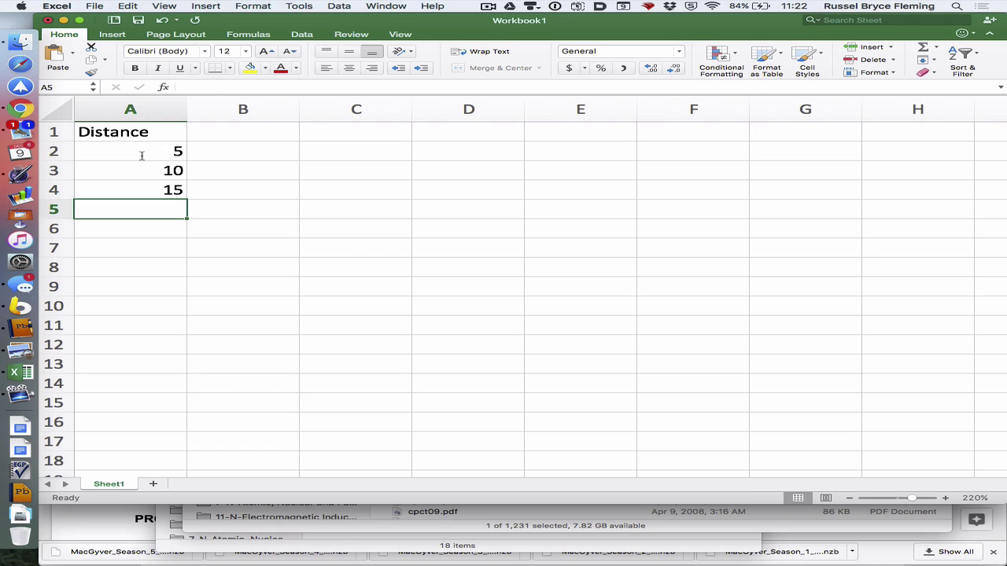
text(20)
key(Return)
text(1)
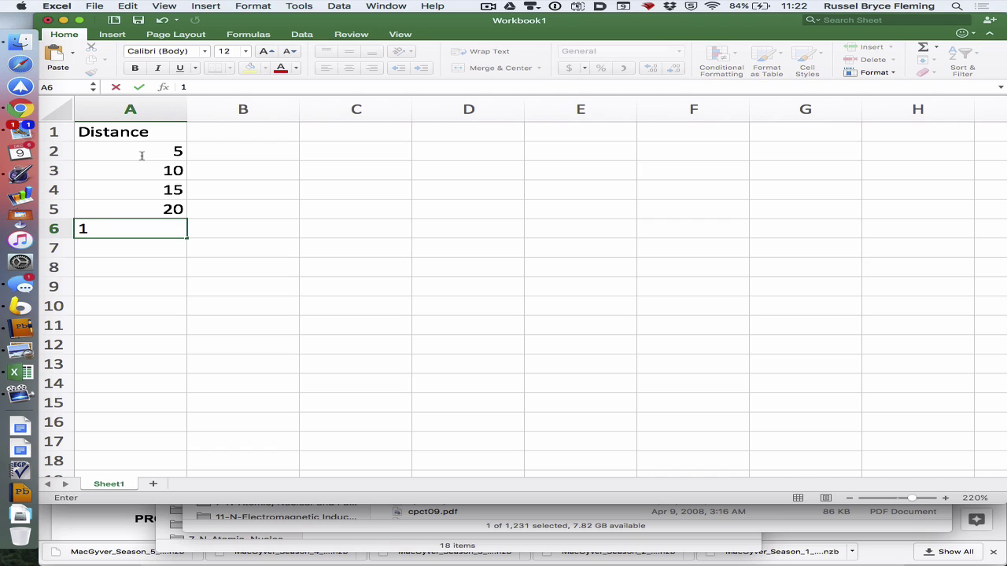
key(BackSpace)
text(25)
key(Return)
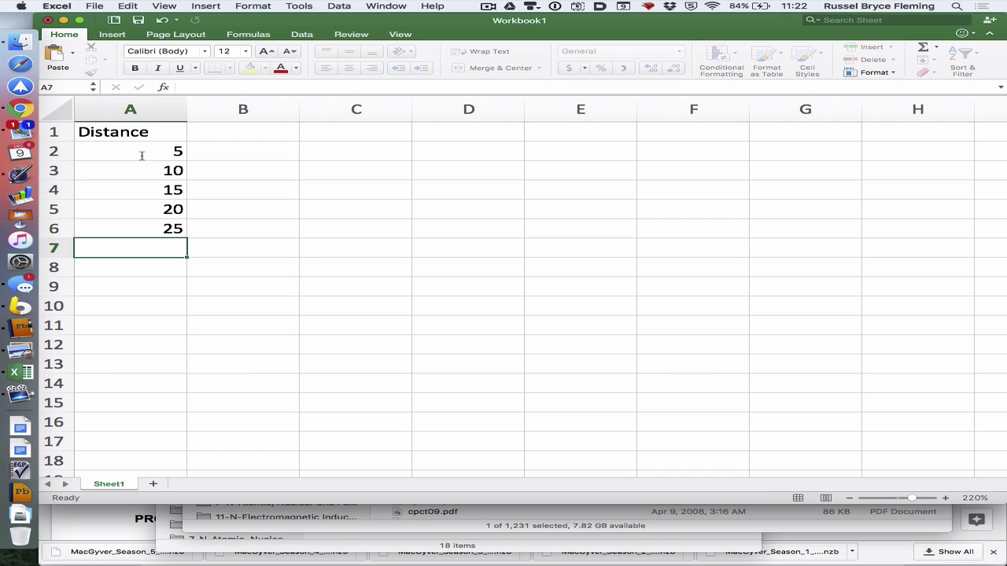
text(30)
key(Return)
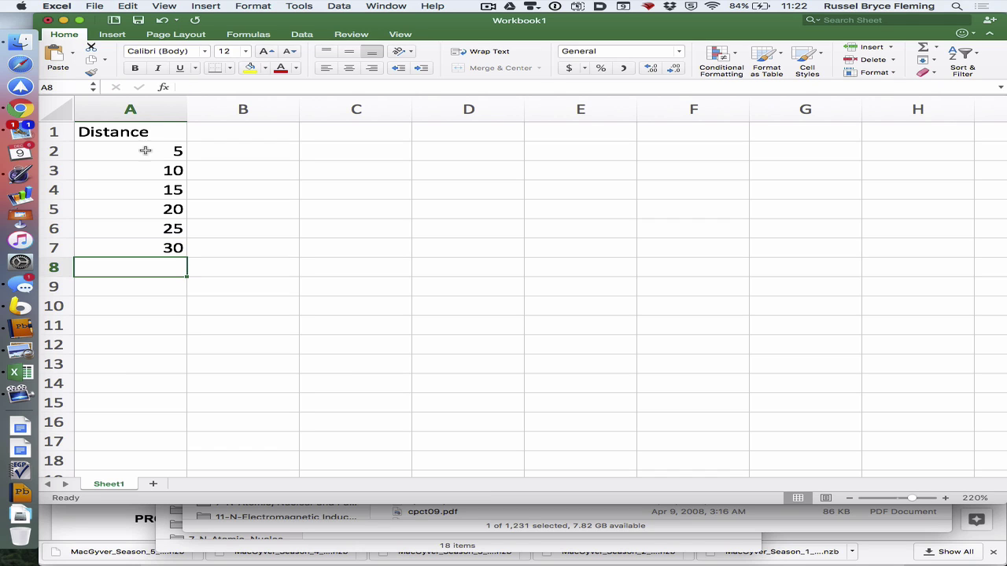
- Change the header in A1 to "Distance to store" and select the whole of row 1
double_click(155, 132)
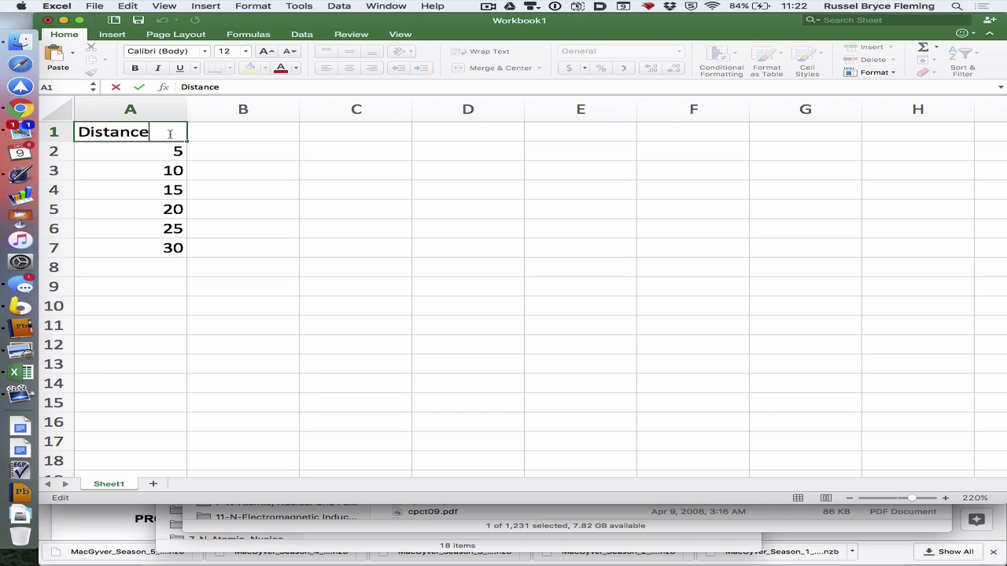
text(to store)
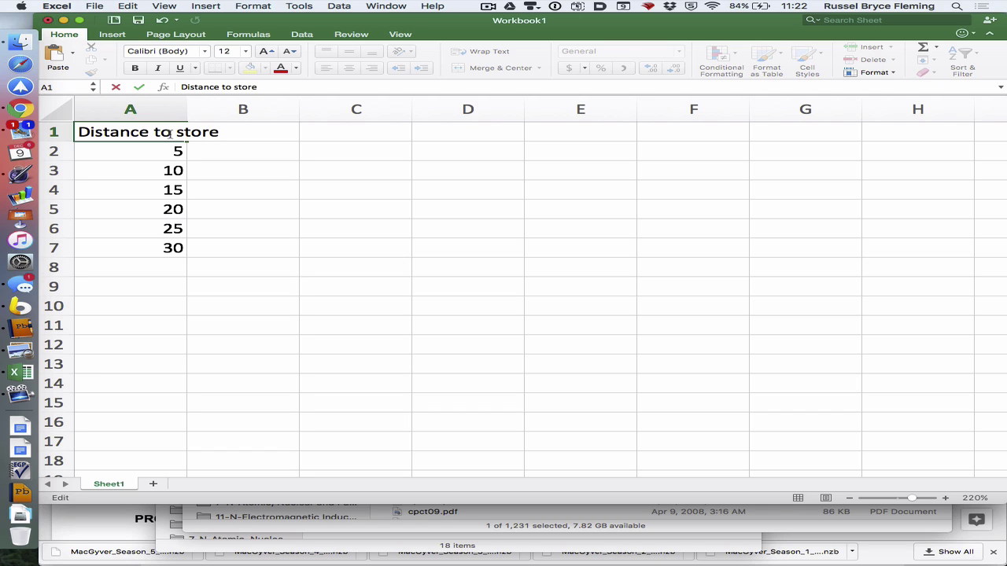
key(Return)
click(55, 131)
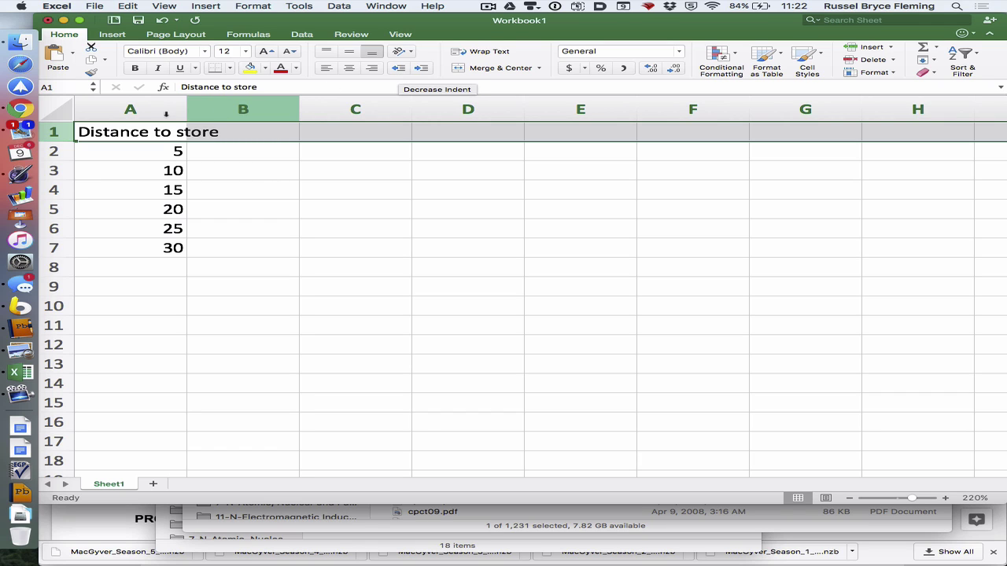
right_click(57, 138)
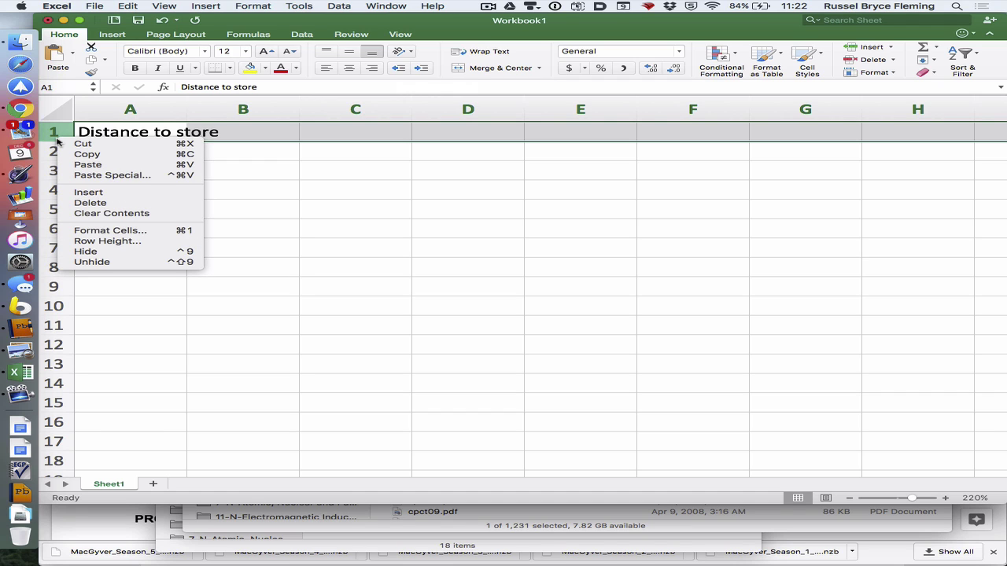
click(101, 236)
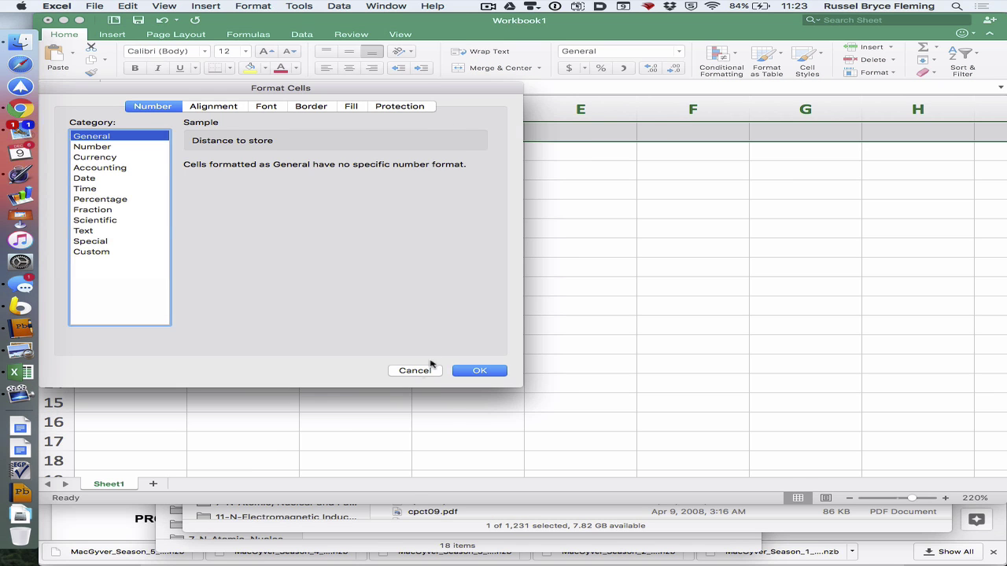
click(414, 368)
- Wrap the text in row 1 and enter the header "Distance there and back" in B1
click(489, 51)
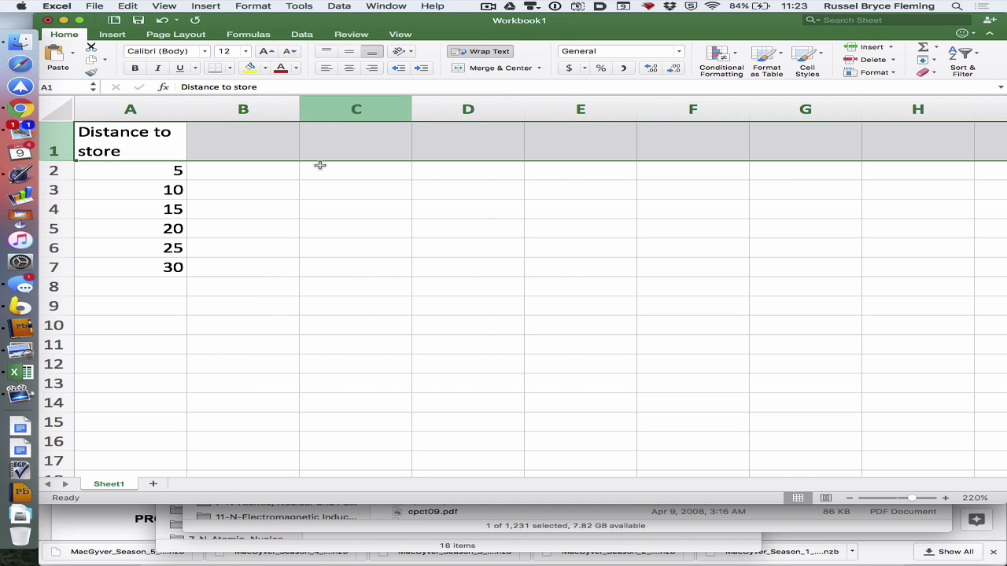
click(228, 152)
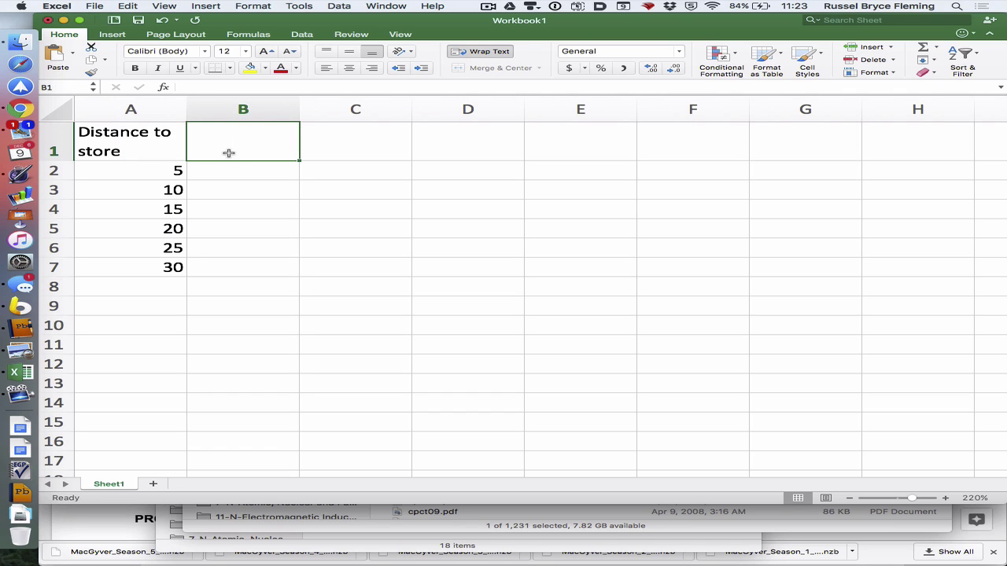
text(D)
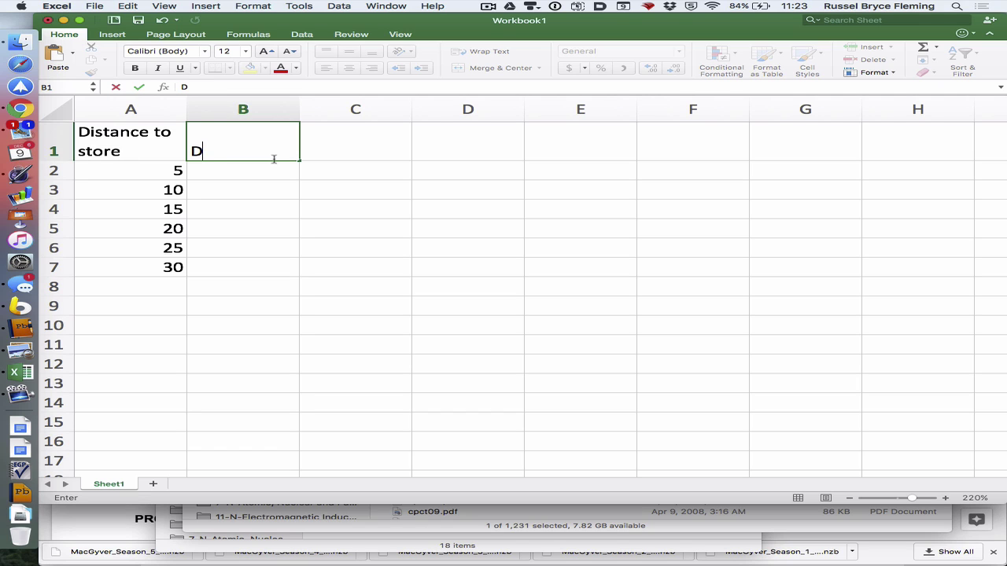
text(istance there)
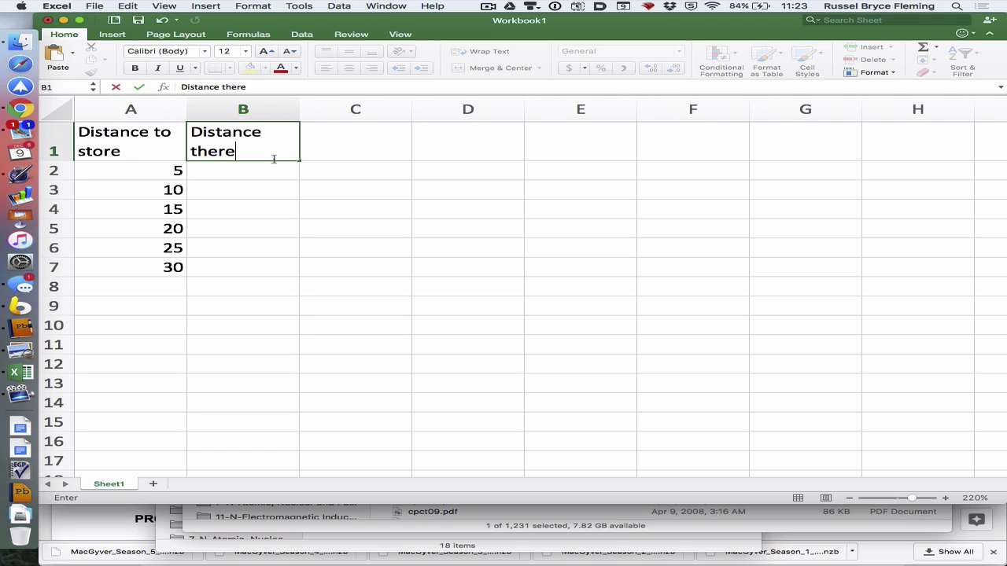
text( adn bac)
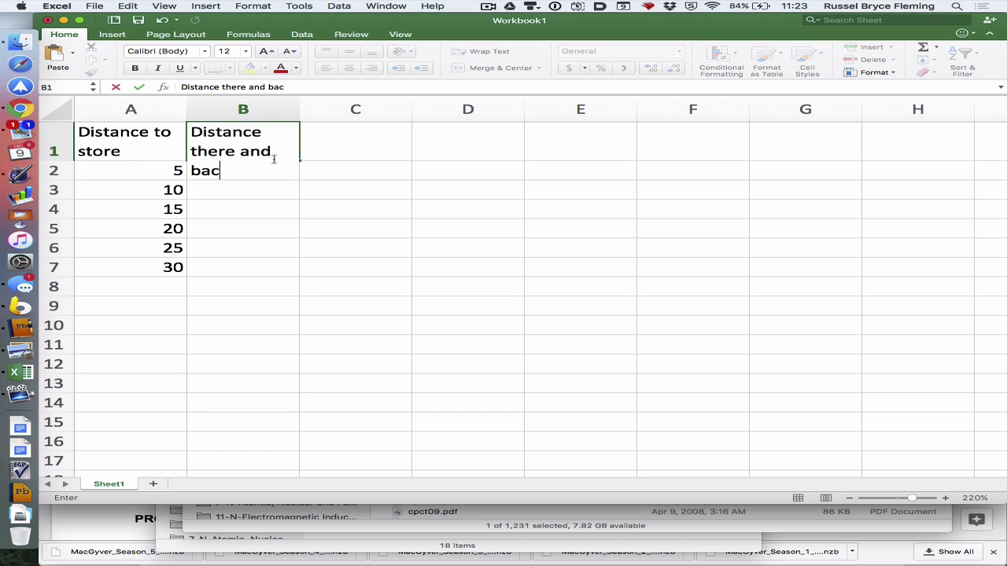
text(k)
key(Return)
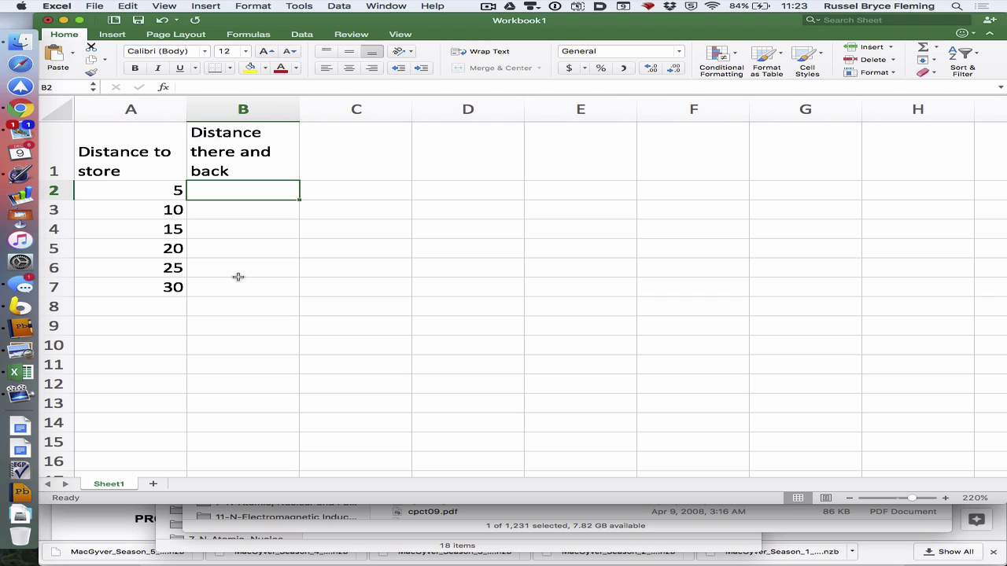
- Extend the series in A3:A7 down column A to row 58, continuing in increments of 5 up to 285
click(148, 283)
click(150, 214)
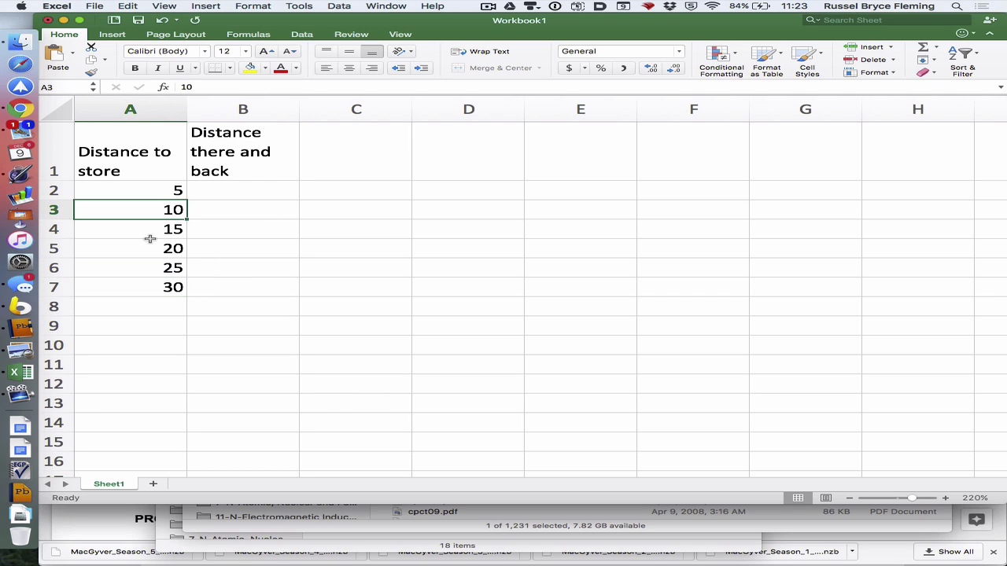
shift+click(151, 283)
drag(186, 296, 186, 464)
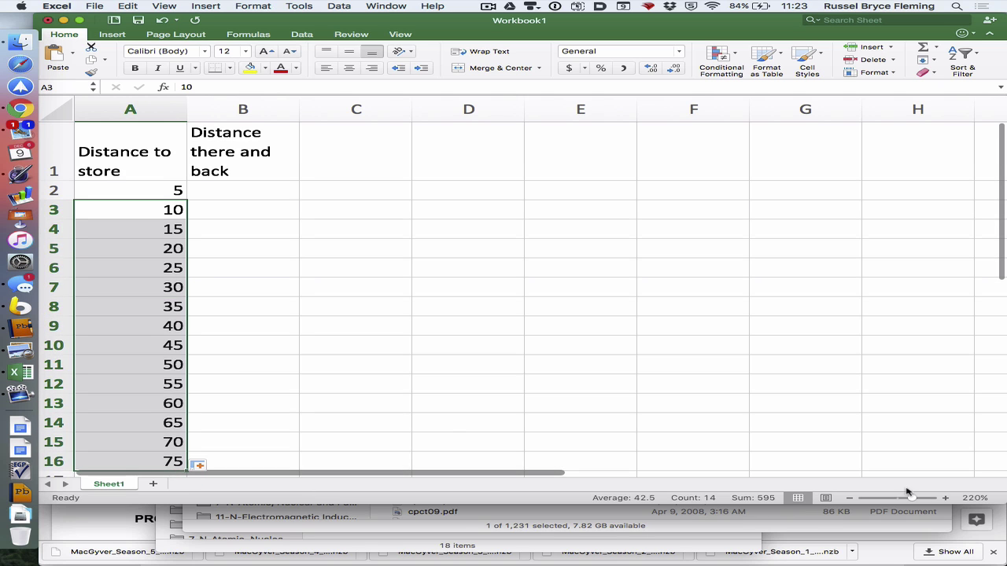
drag(910, 497, 883, 498)
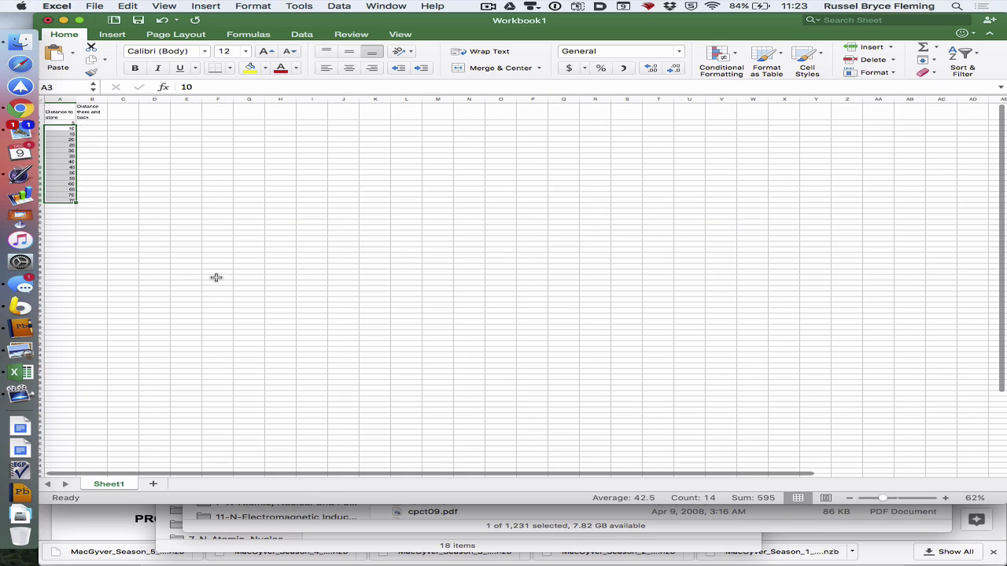
drag(75, 202, 101, 435)
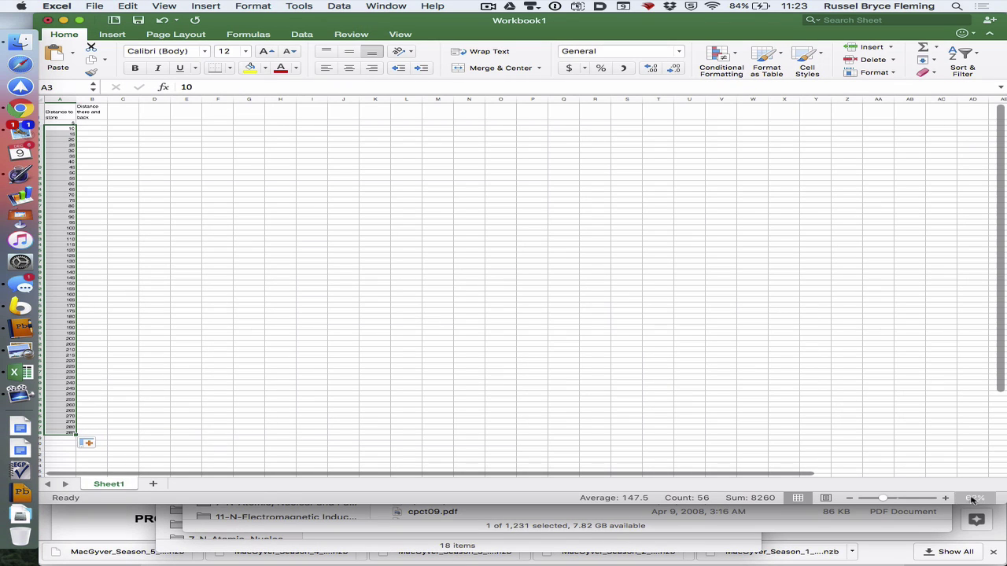
- Enlarge the worksheet view to 230%, return to the first rows and select cell A8
click(946, 498)
click(945, 498)
click(946, 498)
click(946, 498)
click(945, 498)
click(945, 498)
click(945, 497)
click(945, 498)
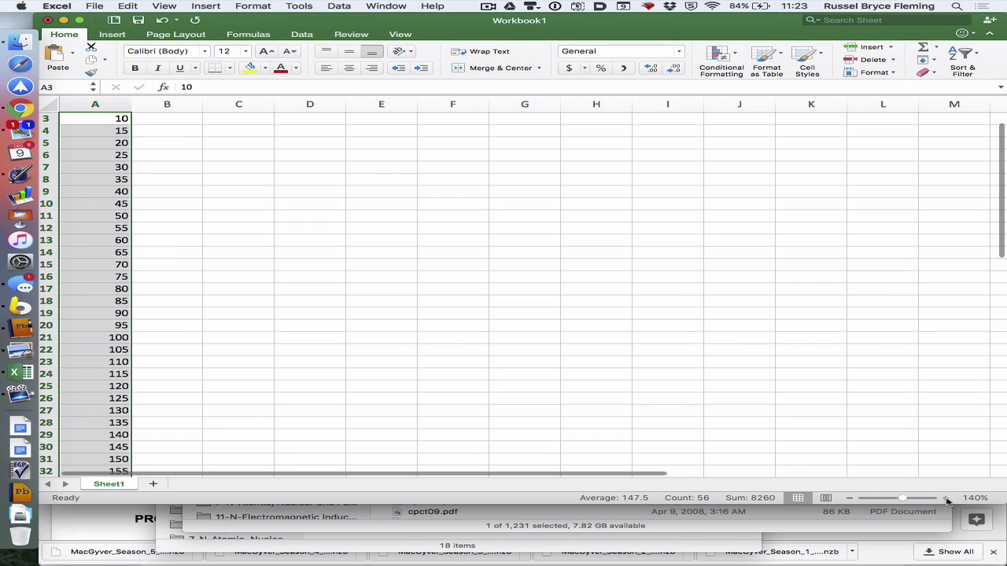
click(947, 501)
scroll(593, 349, up, 3)
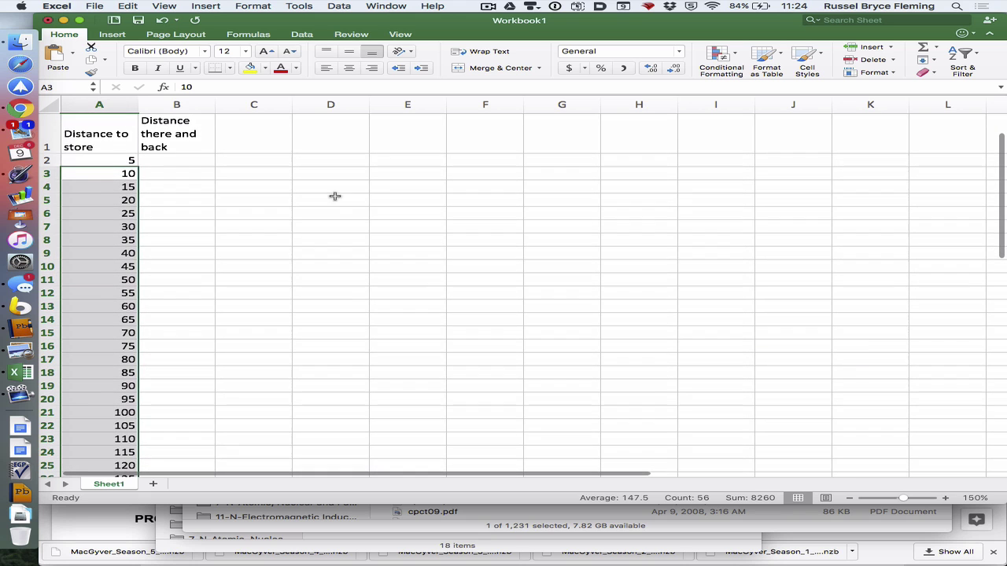
click(945, 498)
click(945, 499)
click(944, 498)
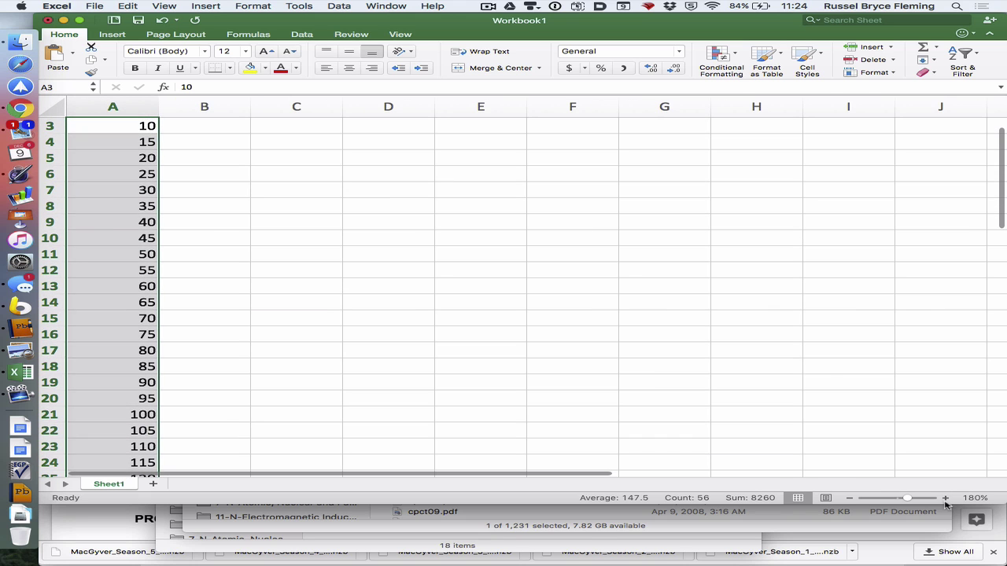
click(945, 498)
click(945, 498)
click(944, 499)
click(945, 498)
click(945, 499)
scroll(523, 433, up, 3)
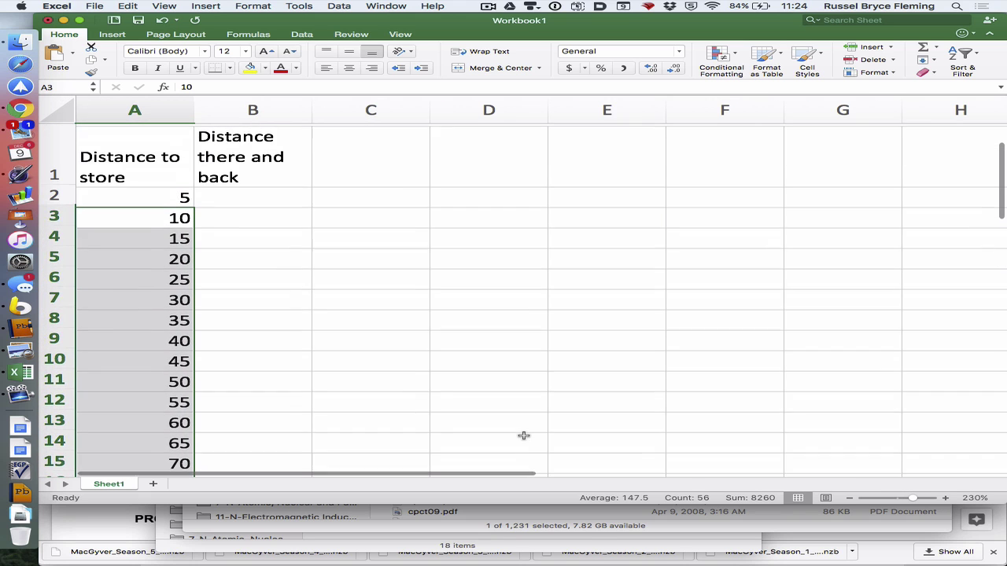
click(154, 323)
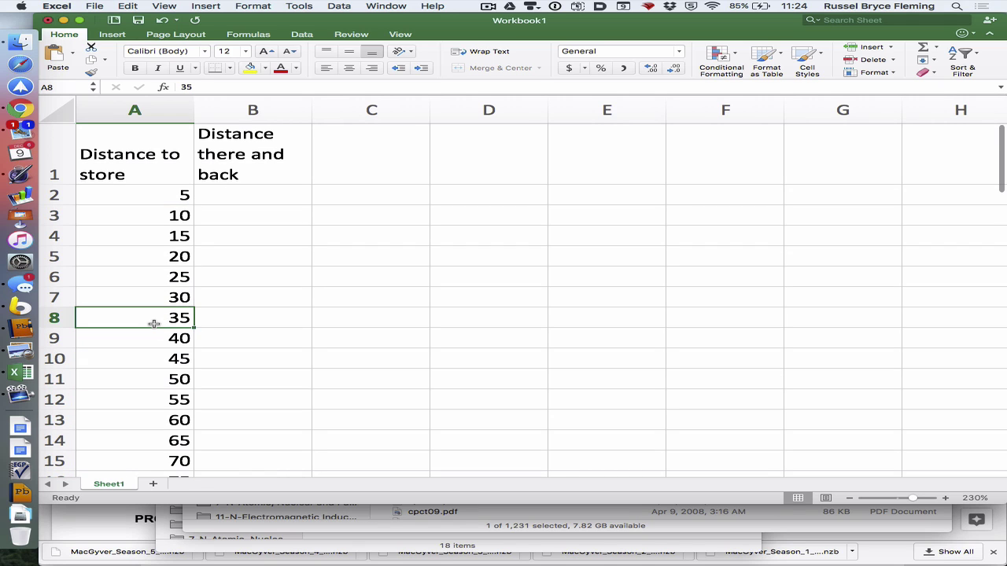
- Review the headers in A1 and B1 and the individual distance values from A2 down to A10
click(281, 191)
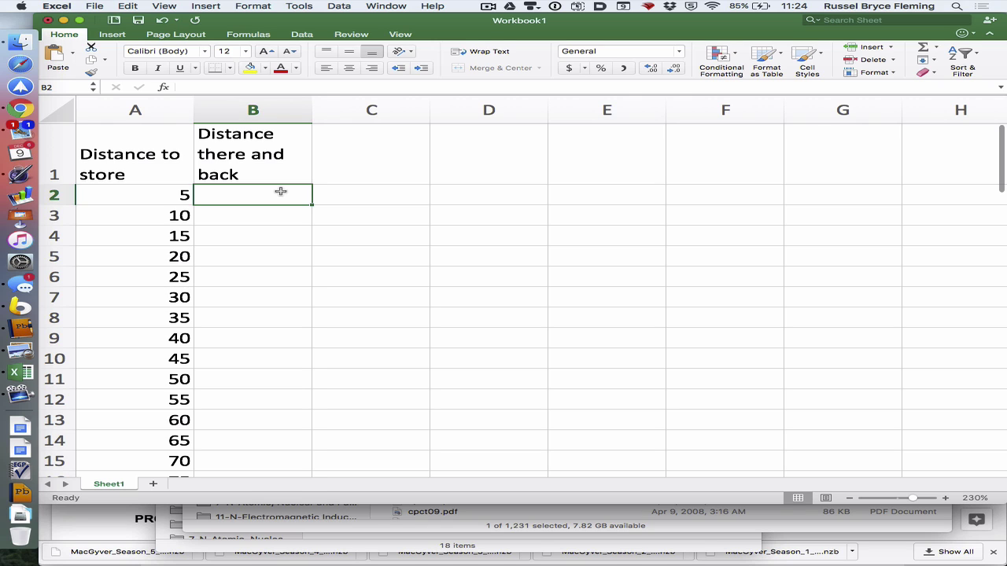
click(162, 169)
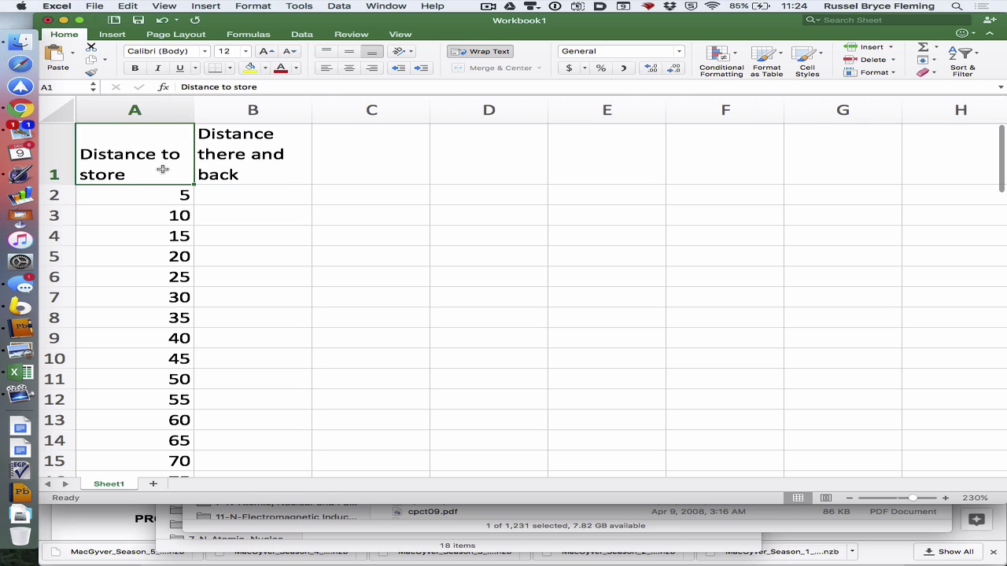
click(248, 172)
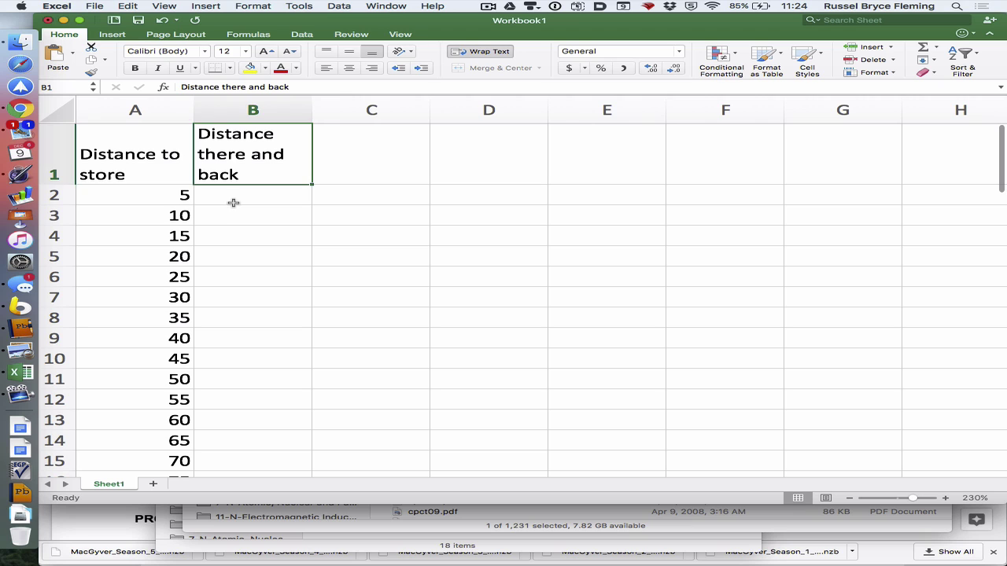
click(181, 194)
click(174, 215)
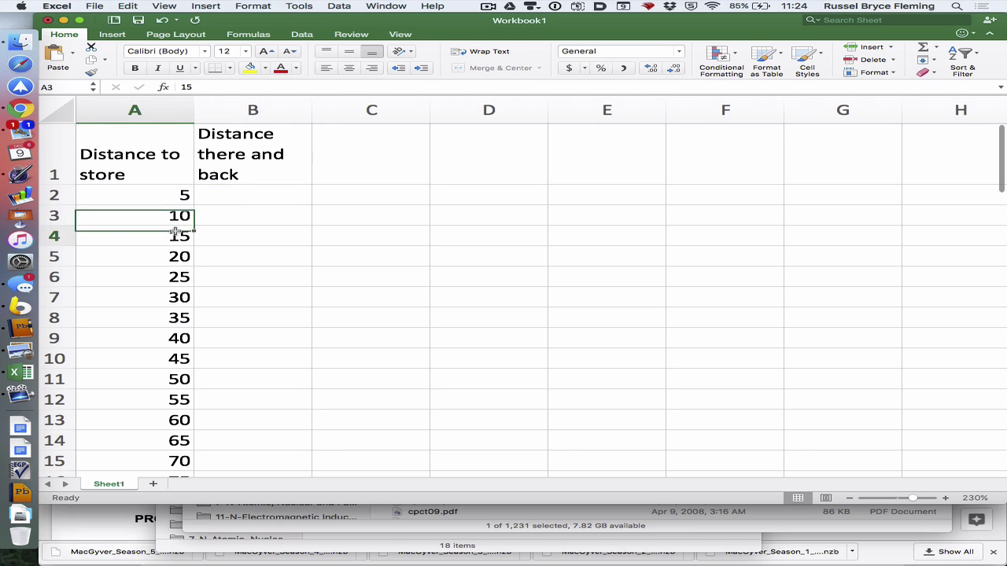
click(174, 235)
click(173, 256)
click(171, 274)
click(170, 297)
click(166, 317)
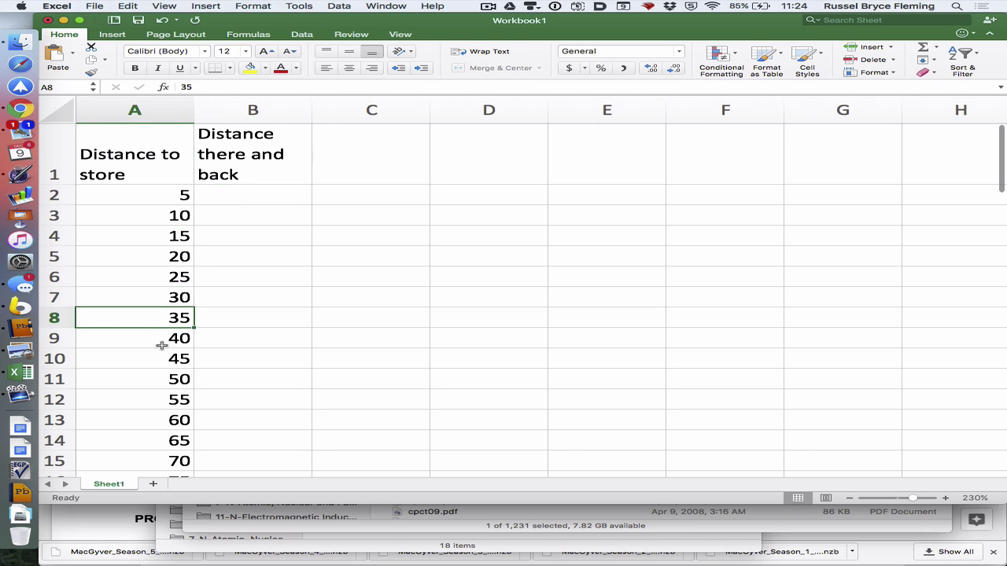
click(164, 338)
click(162, 355)
- Clear the distance values in cells A9 through A15
click(161, 344)
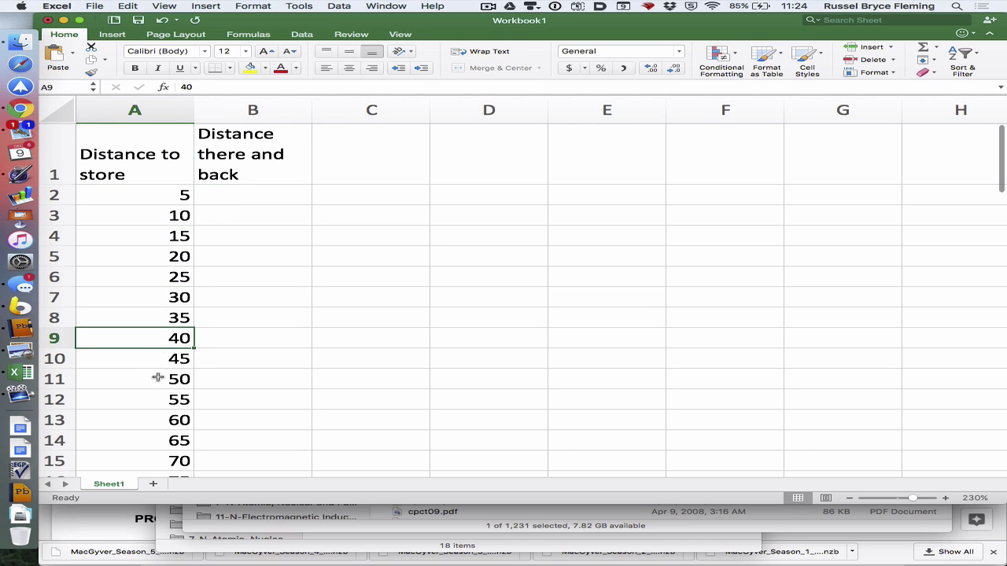
shift+click(159, 463)
key(Delete)
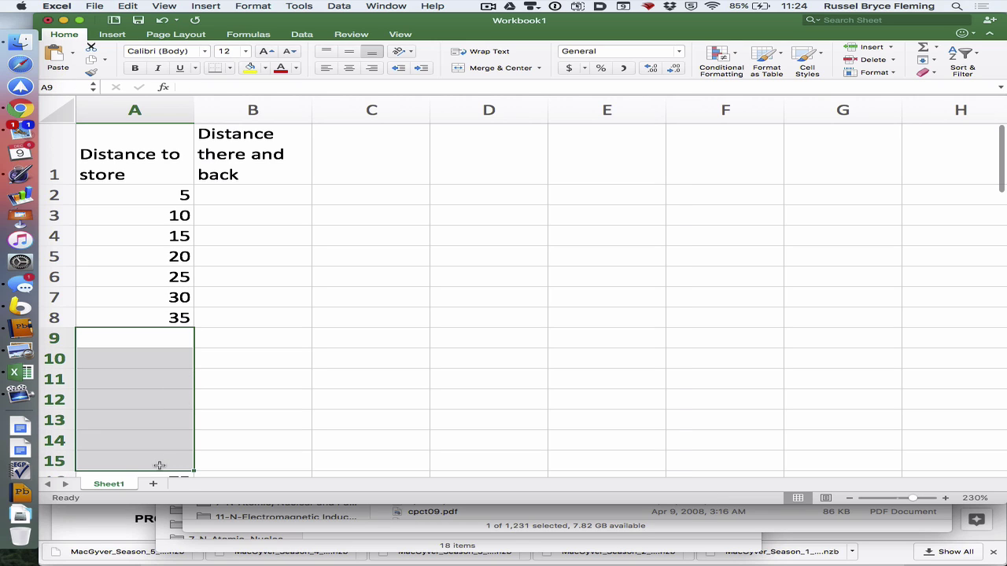
- Enter the formula =A2*2 in cell B2 to calculate the distance there and back
click(246, 198)
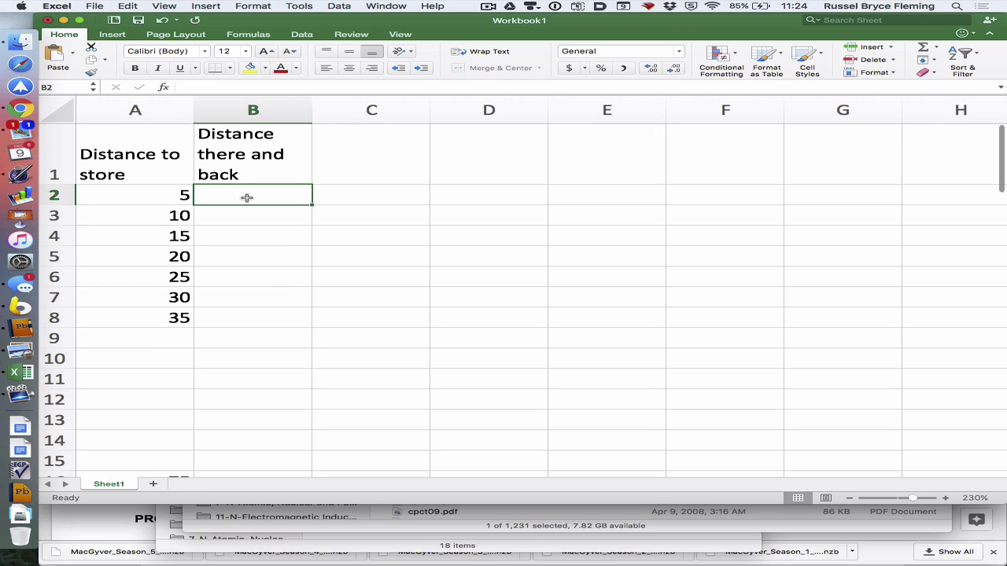
text(=)
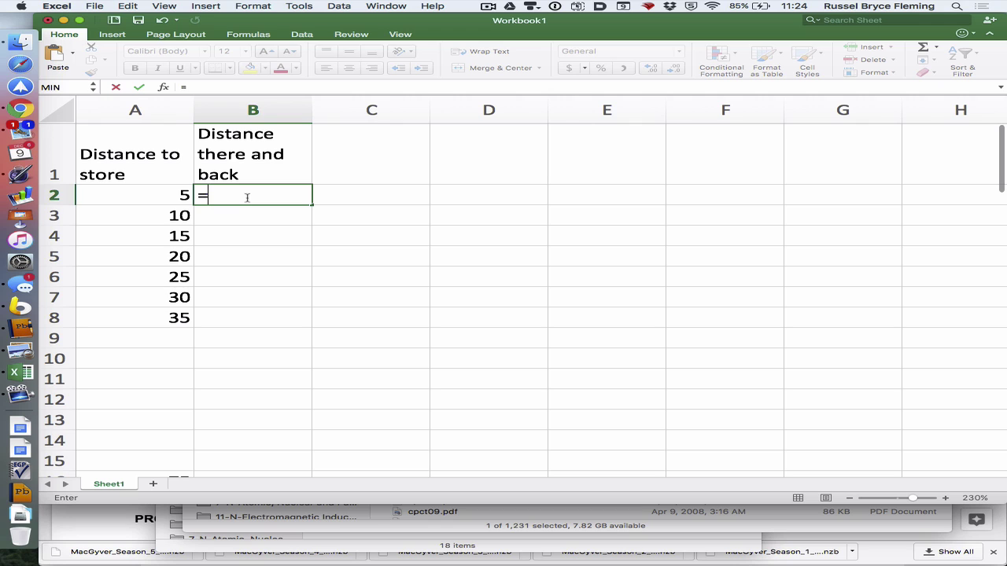
click(165, 195)
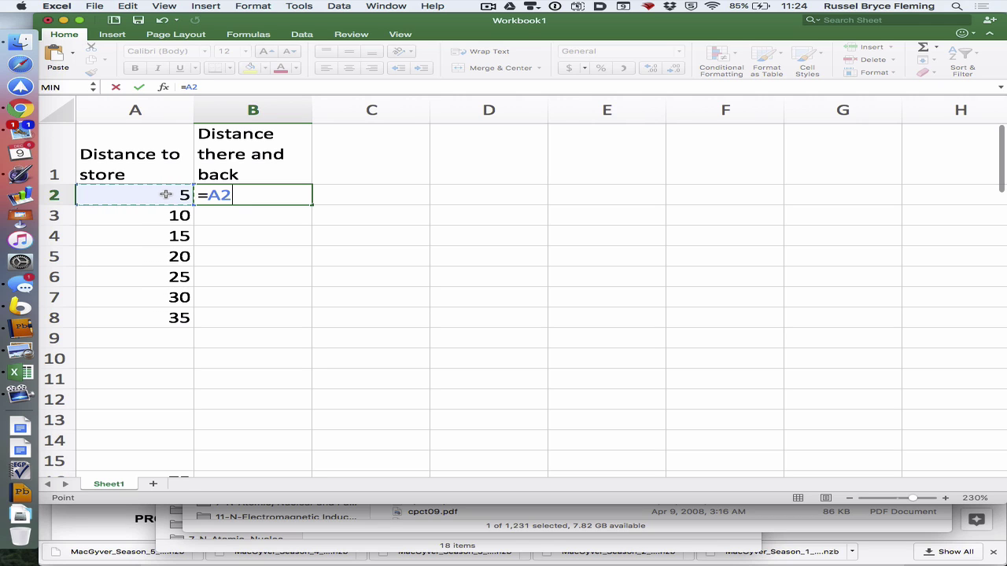
text(*)
text(2)
key(Return)
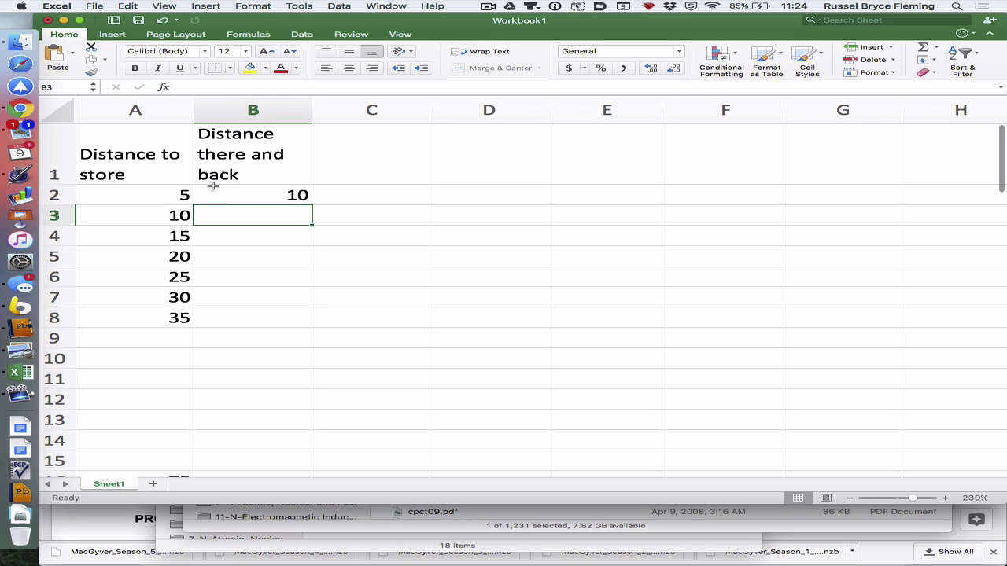
- Fill the formula from B2 down column B through row 50
click(242, 195)
drag(312, 206, 307, 323)
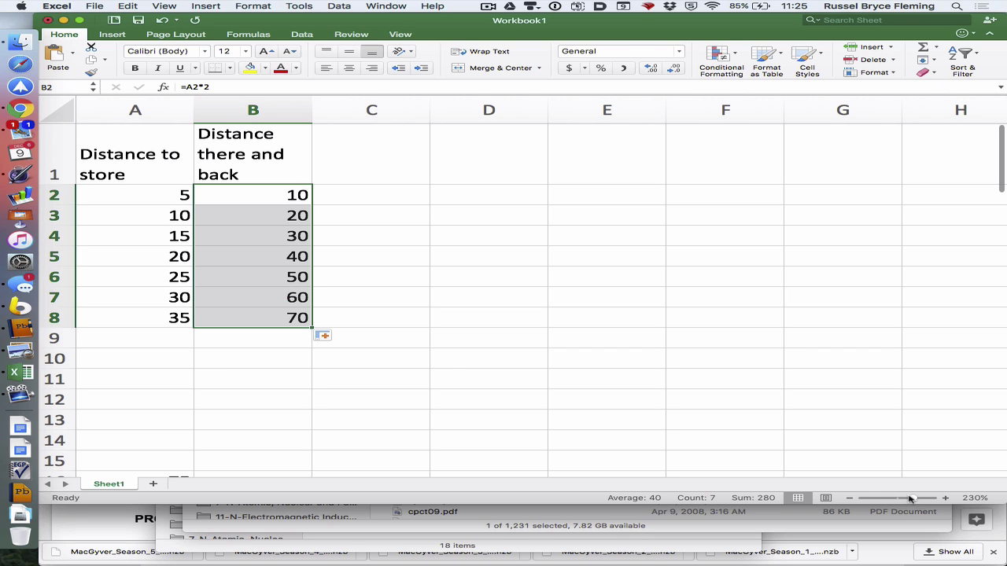
drag(911, 501, 889, 501)
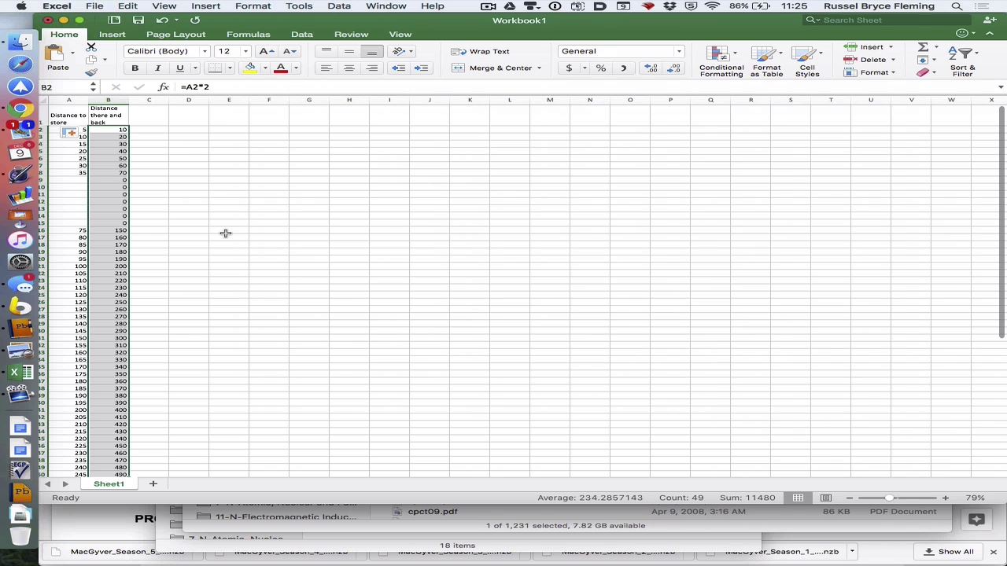
- Enlarge the worksheet view to 270% and return to the header row
click(946, 498)
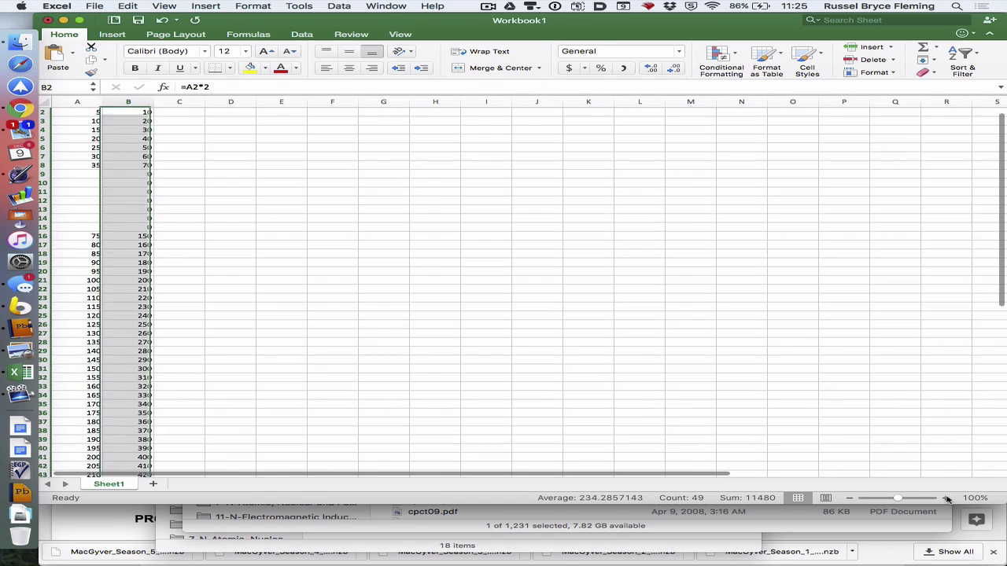
click(946, 498)
click(946, 498)
click(946, 498)
click(946, 498)
click(946, 497)
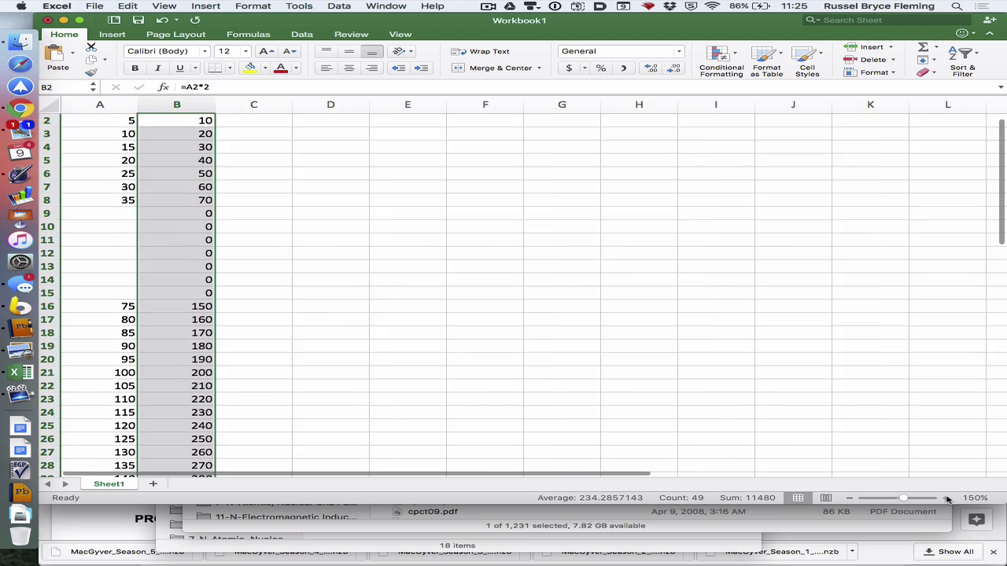
click(946, 498)
click(946, 498)
click(946, 498)
click(946, 498)
click(946, 498)
click(946, 498)
click(946, 498)
click(946, 498)
click(947, 498)
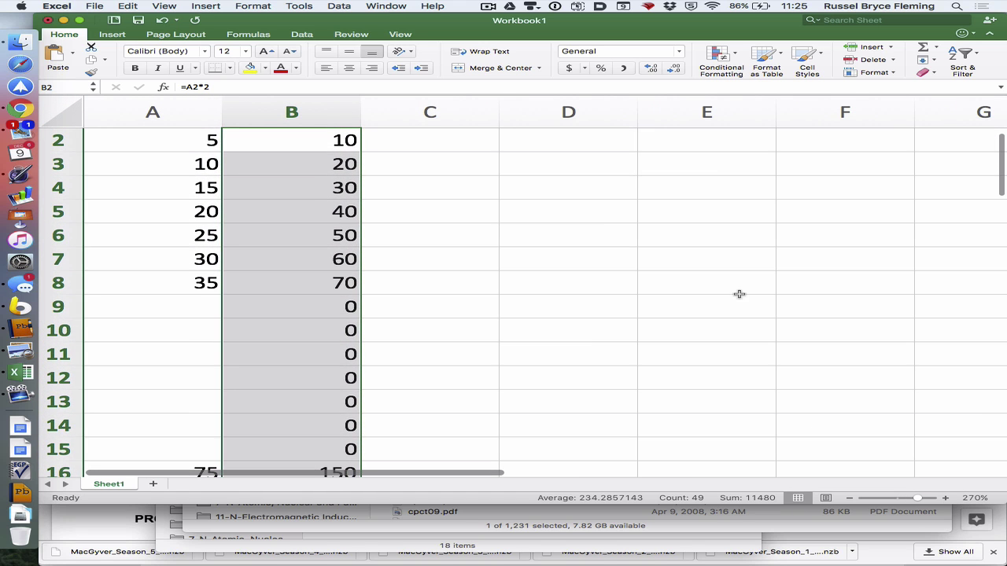
click(614, 258)
scroll(314, 252, up, 2)
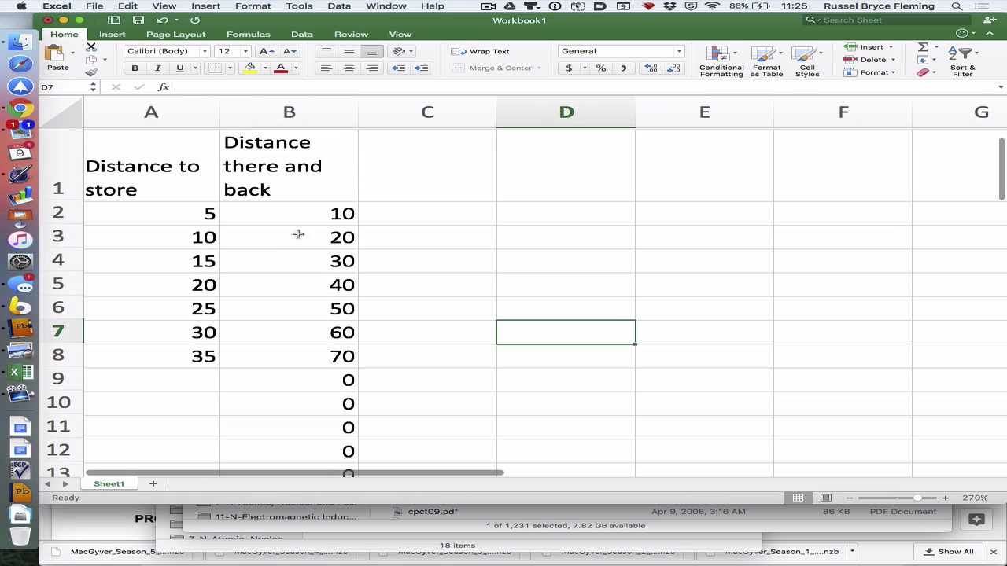
- Clear the calculated values in cells B2 through B12
click(293, 215)
shift+click(297, 449)
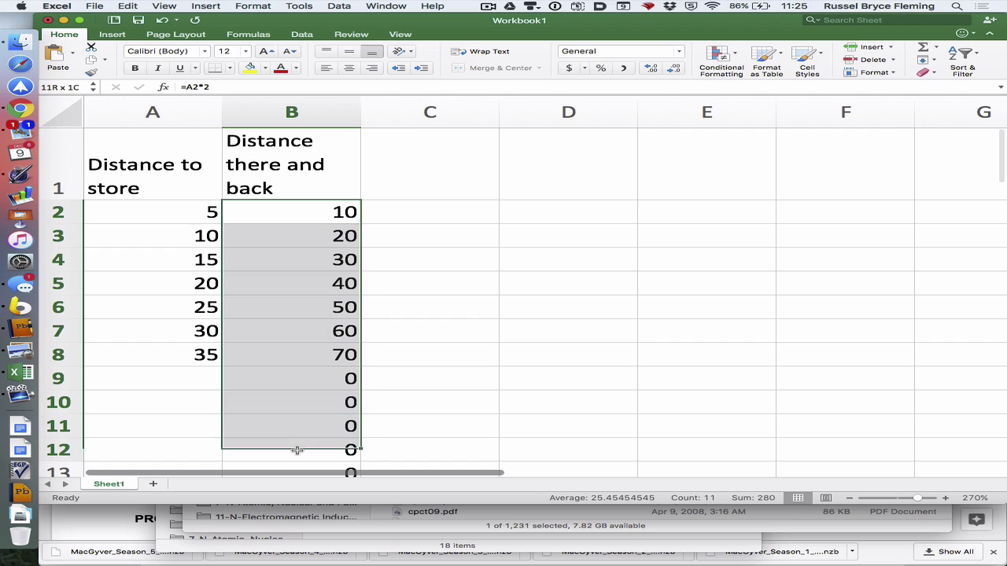
key(Delete)
shift+click(299, 330)
- Enter =A2*2 in the emptied cell B2 to double the first distance to the store
click(299, 211)
text(=)
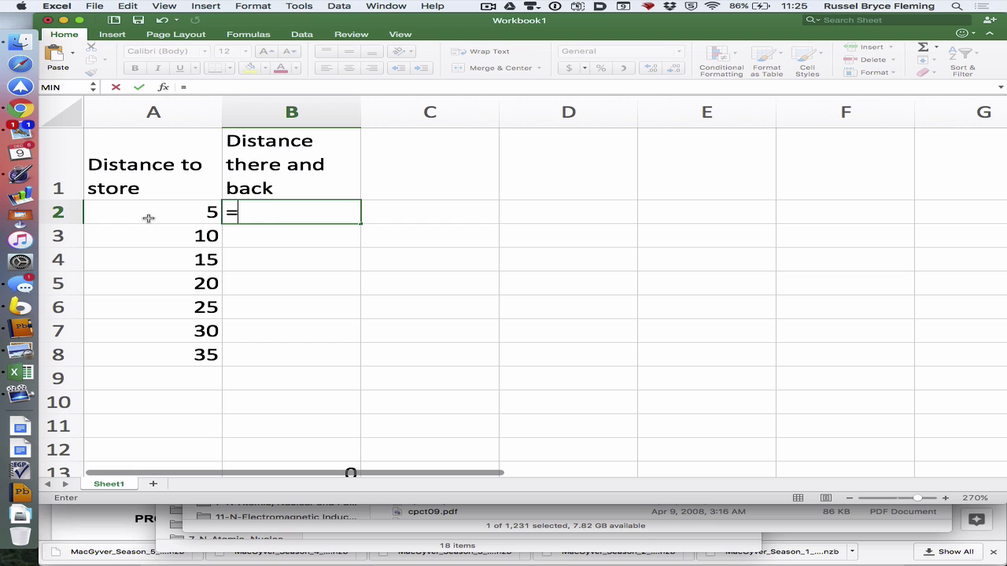
click(148, 217)
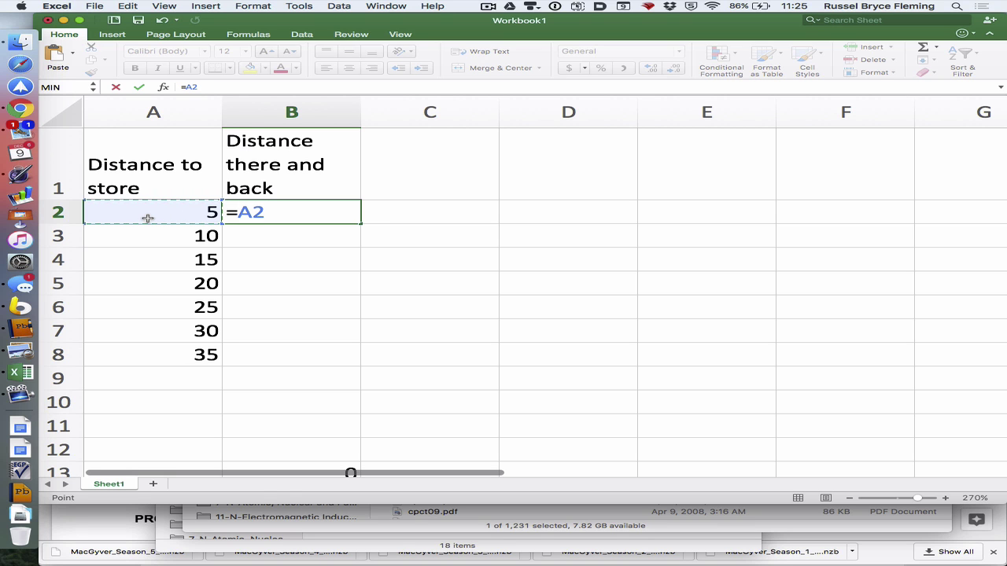
text(*)
text(2)
key(Return)
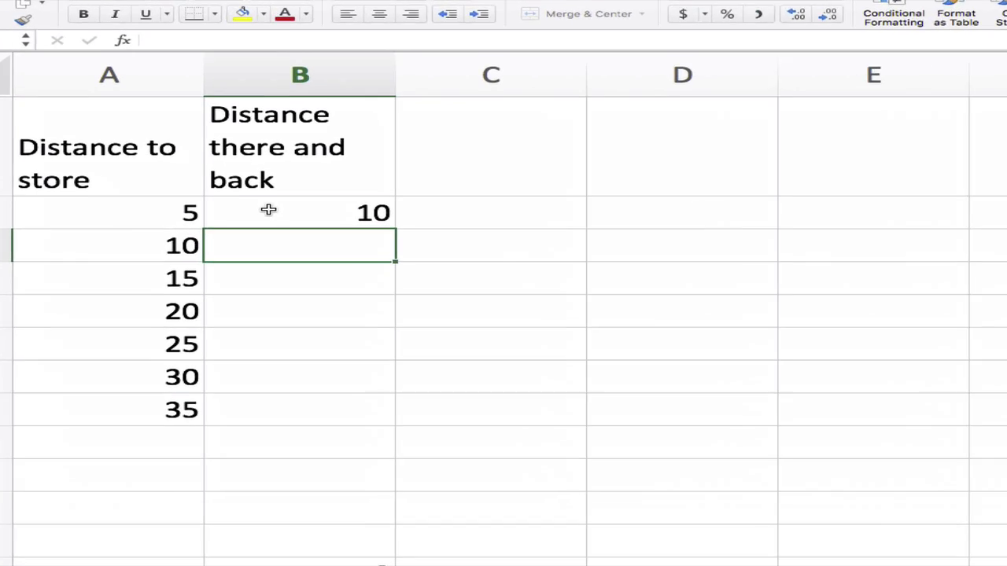
- Fill the doubling formula from B2 down to B8, alongside the listed distances
click(293, 210)
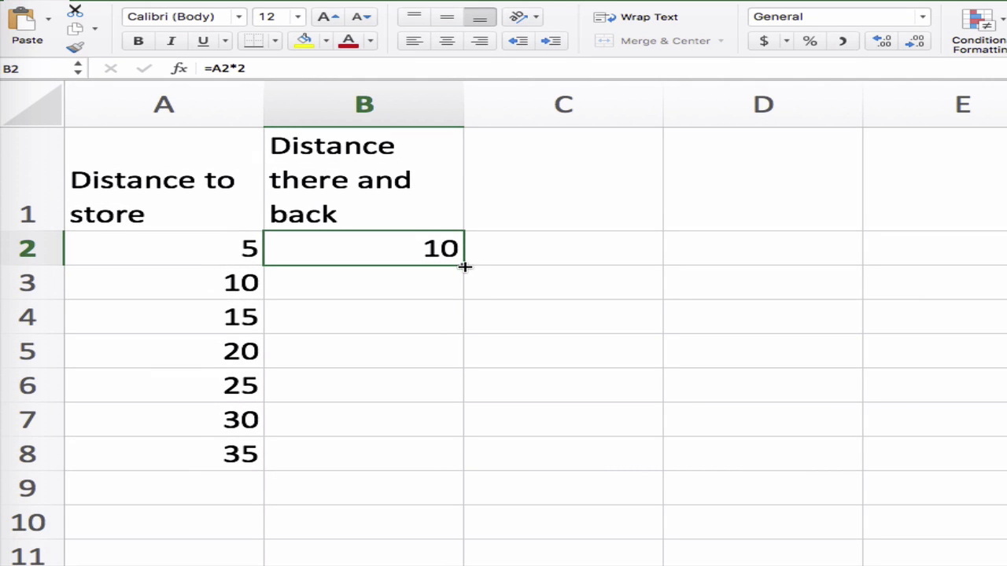
drag(464, 267, 449, 456)
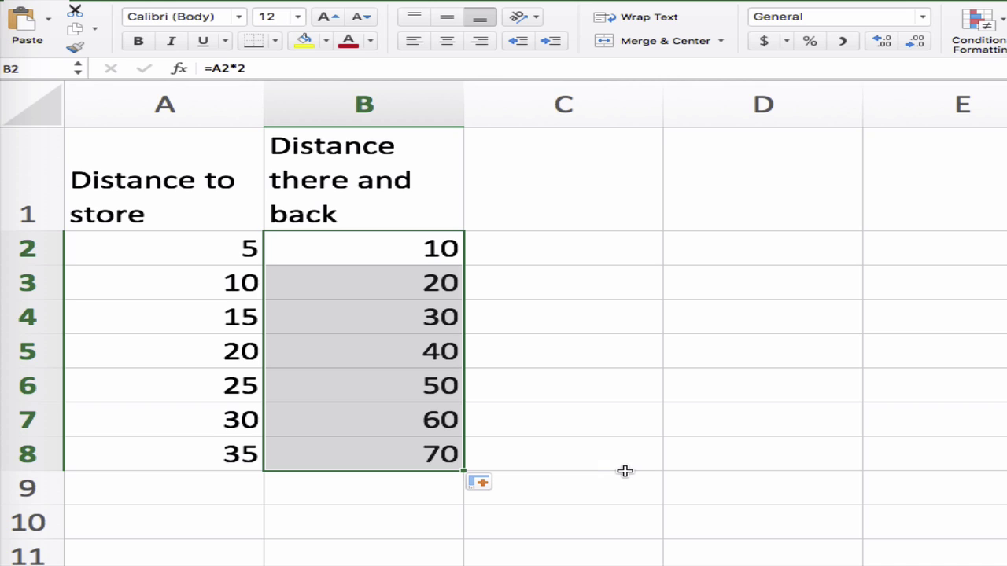
click(567, 197)
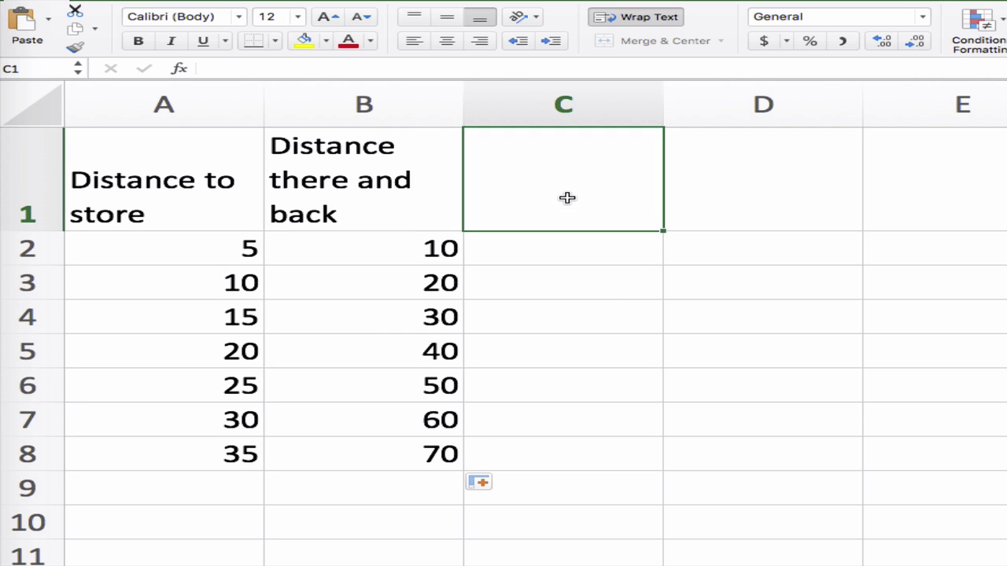
- Clear the formulas in B2 through B8
drag(452, 240, 400, 452)
key(Delete)
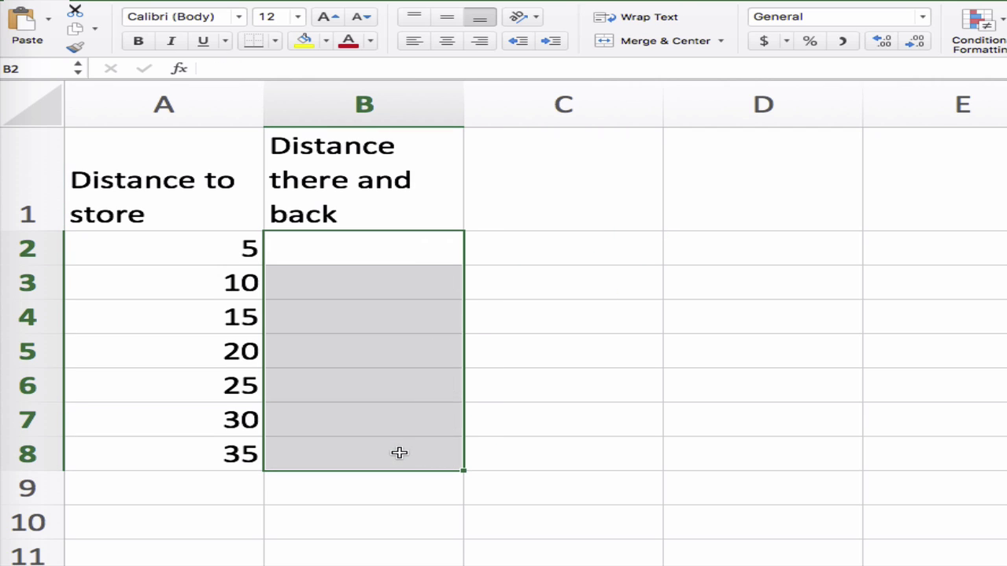
- Rebuild the there-and-back formula in B2 as =A2*2, referencing the distance in A2
click(398, 244)
text(=)
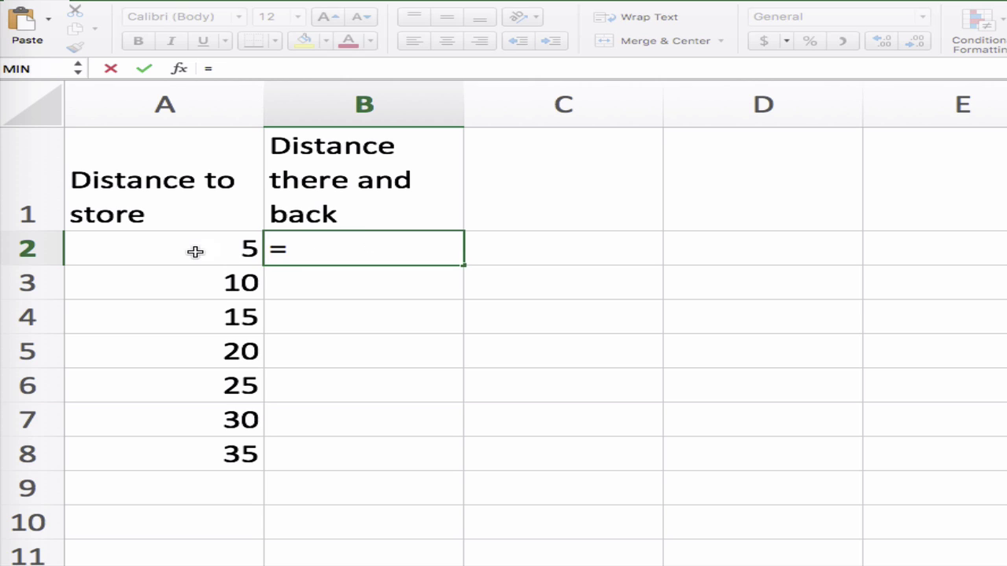
click(142, 259)
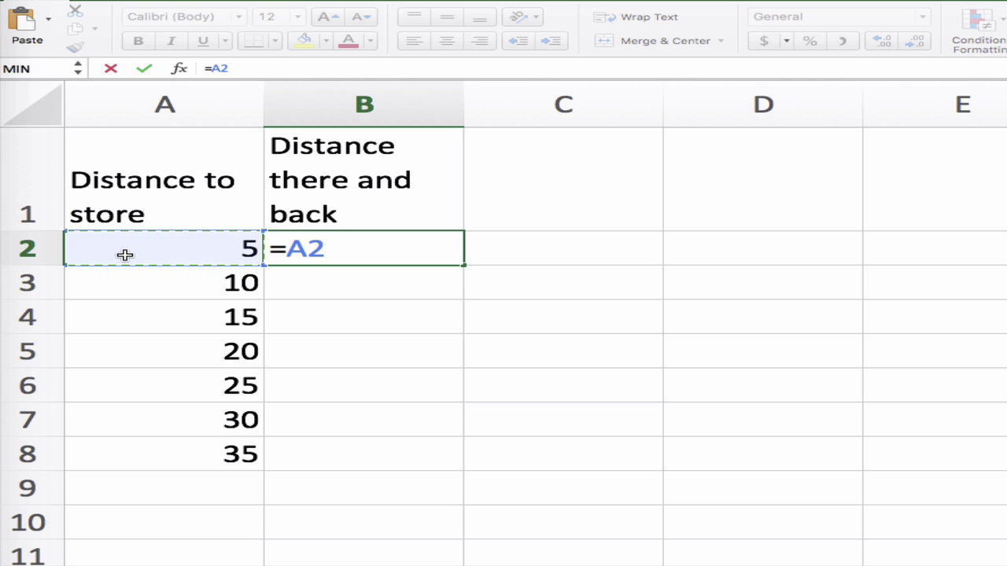
text(*)
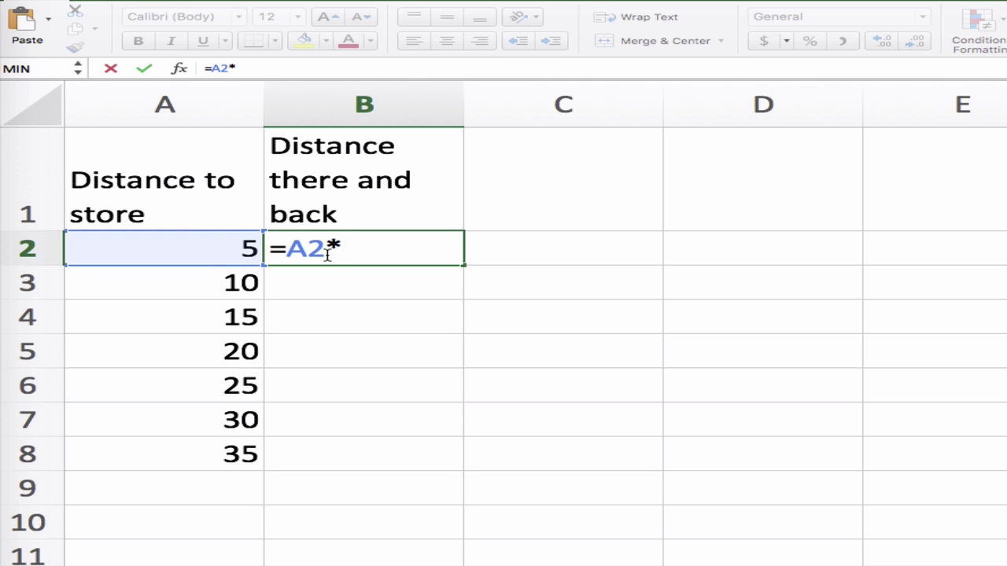
text(2)
key(Return)
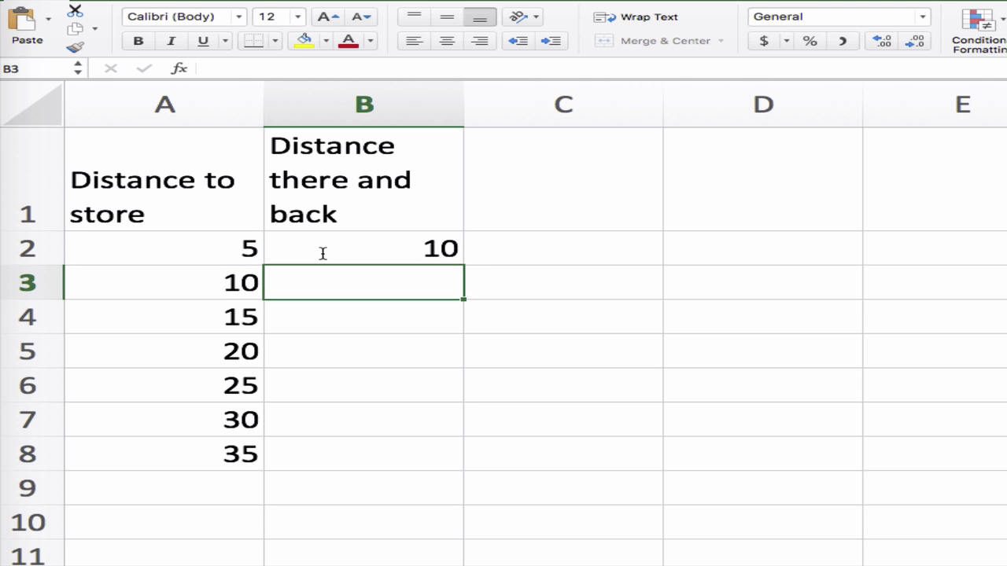
- Extend the B2 formula down through B8 to cover every distance in A2:A8
click(332, 248)
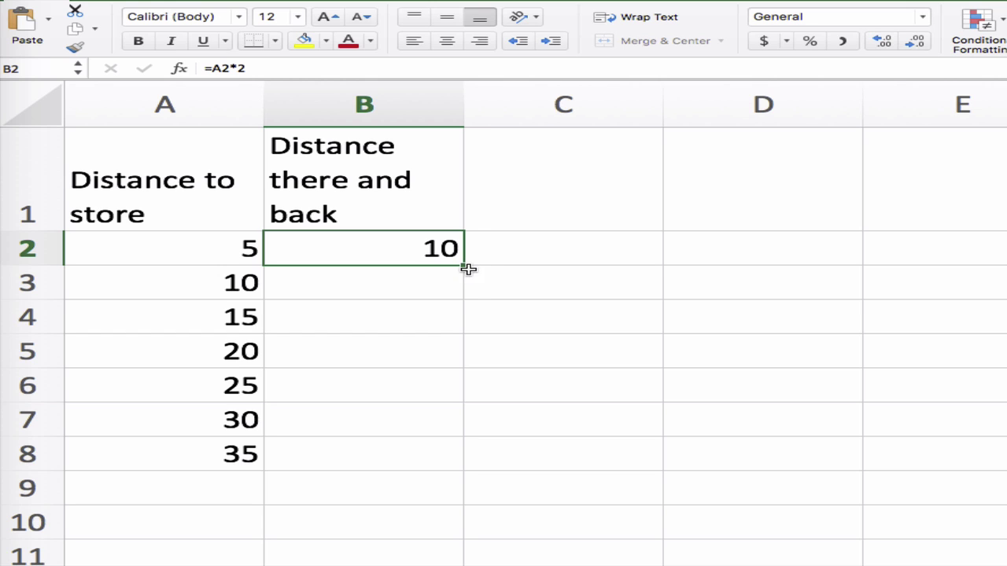
drag(463, 265, 450, 455)
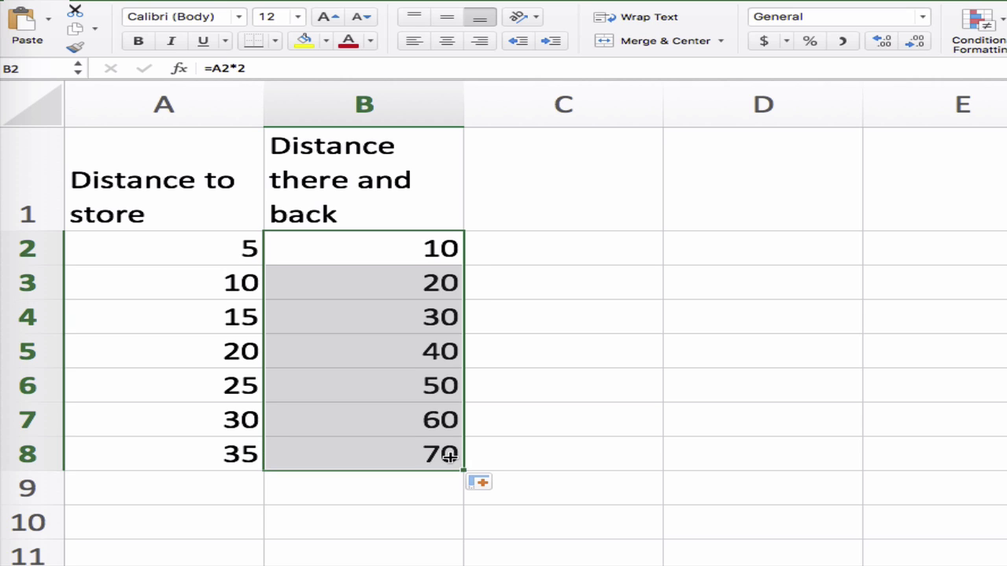
click(501, 441)
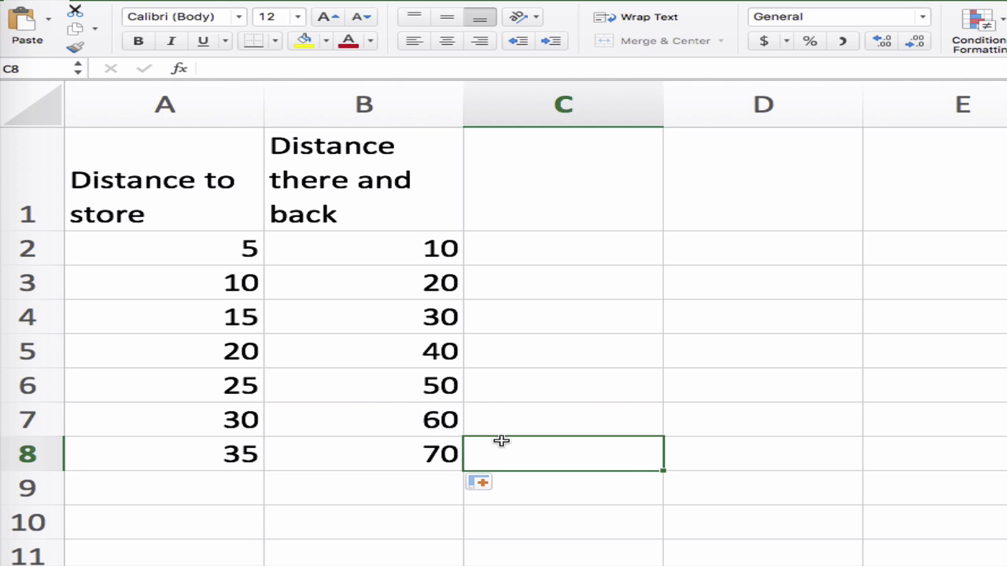
- Add the column header "Distance from store #1" in cell C1
click(558, 207)
double_click(557, 206)
click(534, 251)
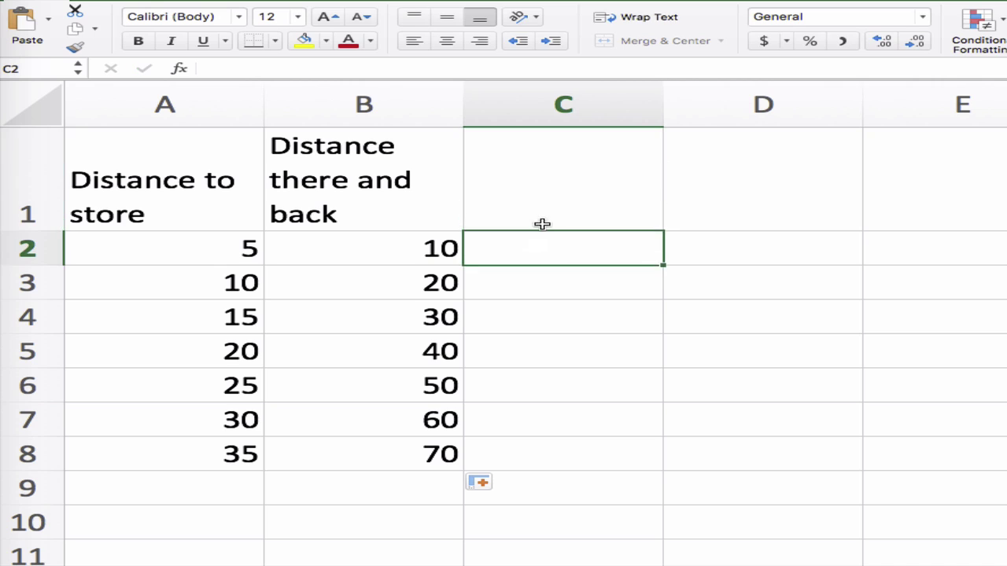
click(549, 206)
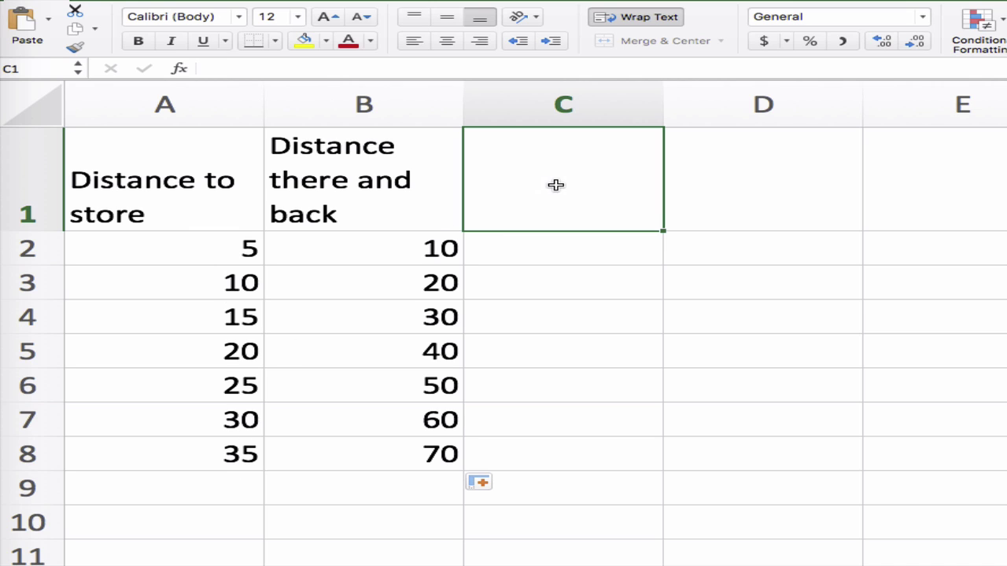
text(Distance fr)
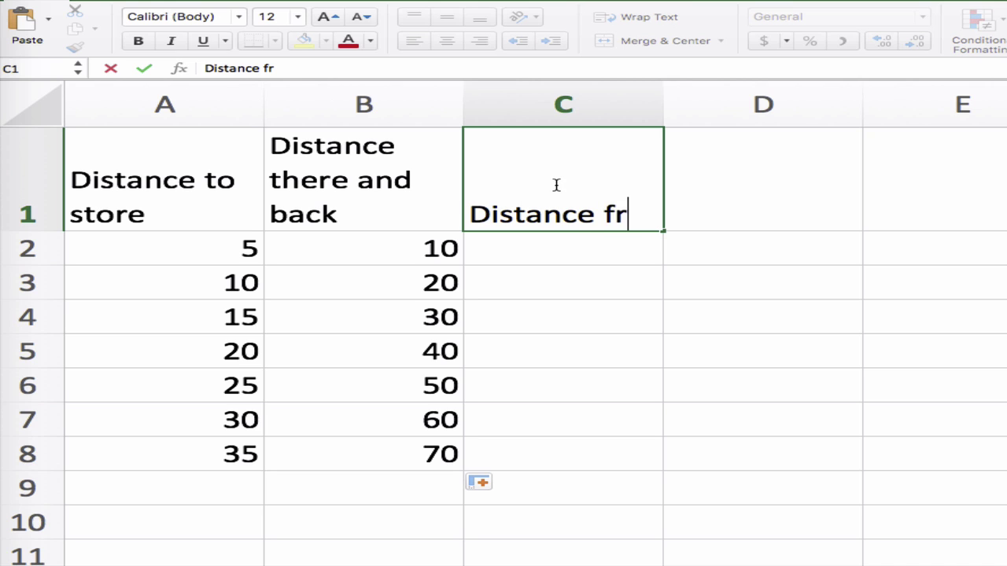
text(om store )
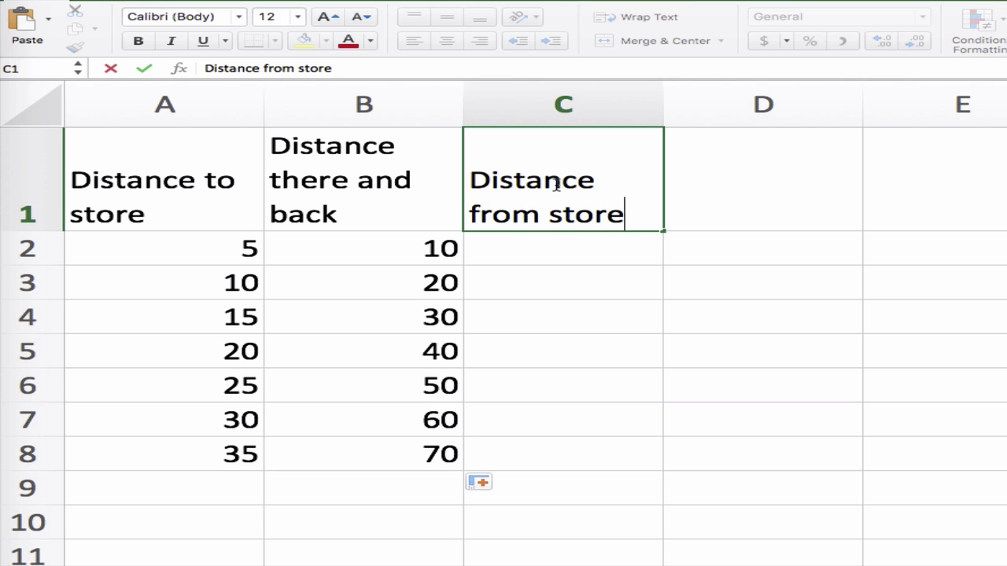
text(#2)
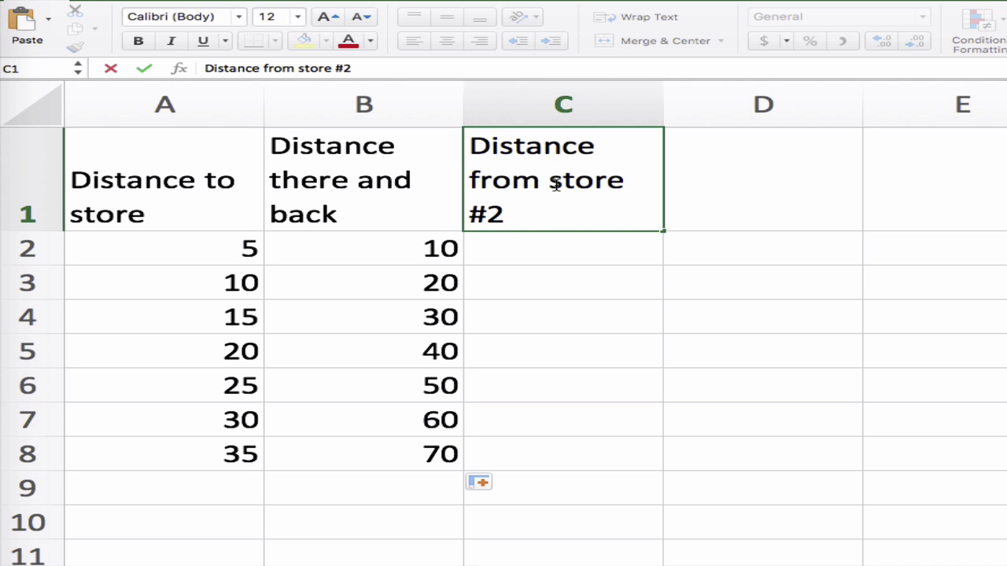
key(BackSpace)
text(1)
key(Return)
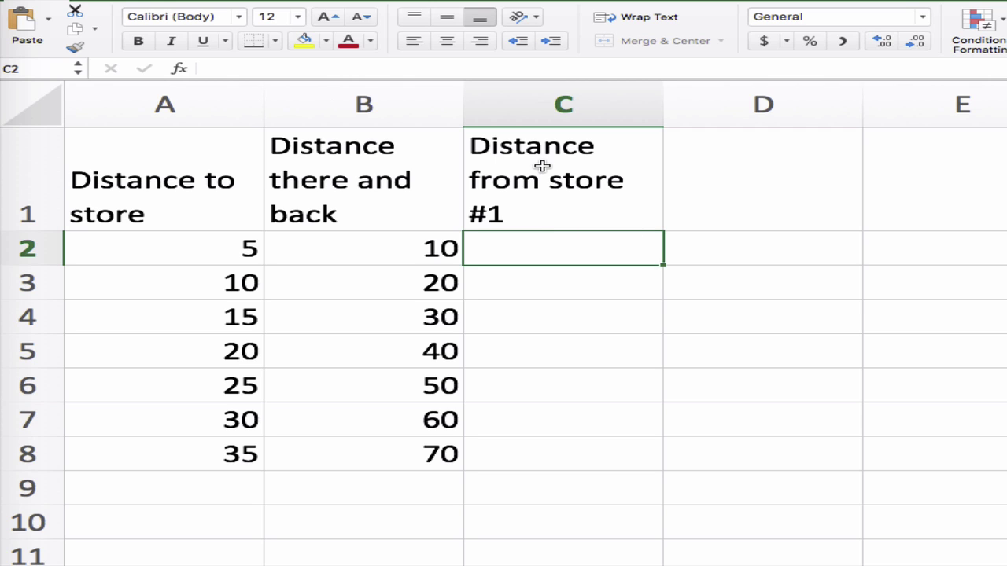
- Examine the formulas in B2 and B3 and the distance value in A2
click(427, 249)
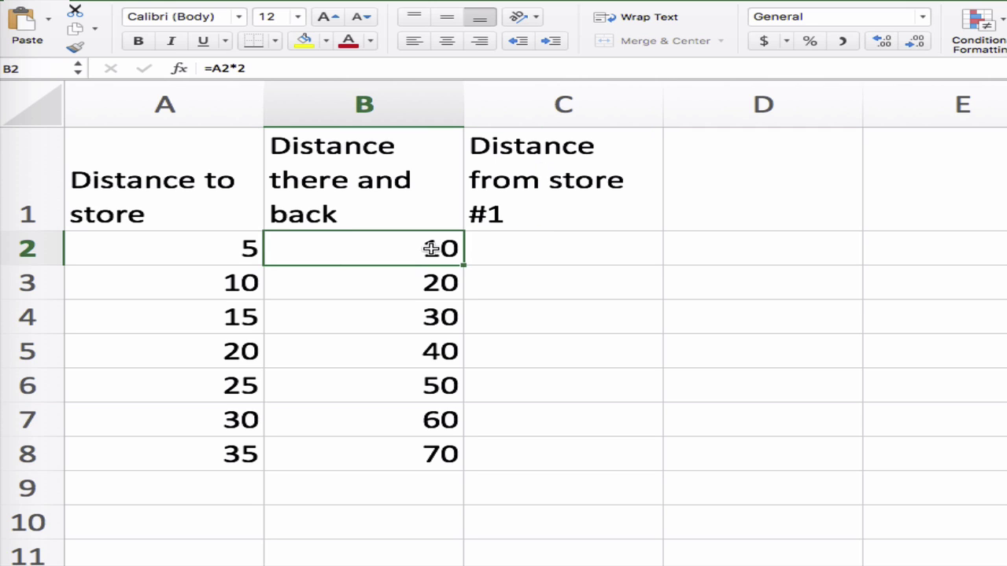
click(230, 250)
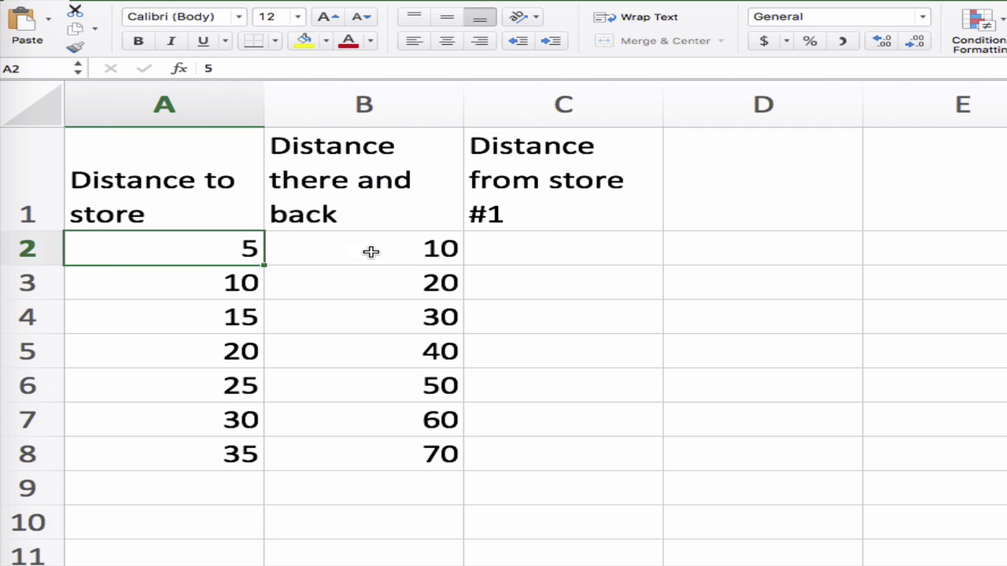
click(429, 291)
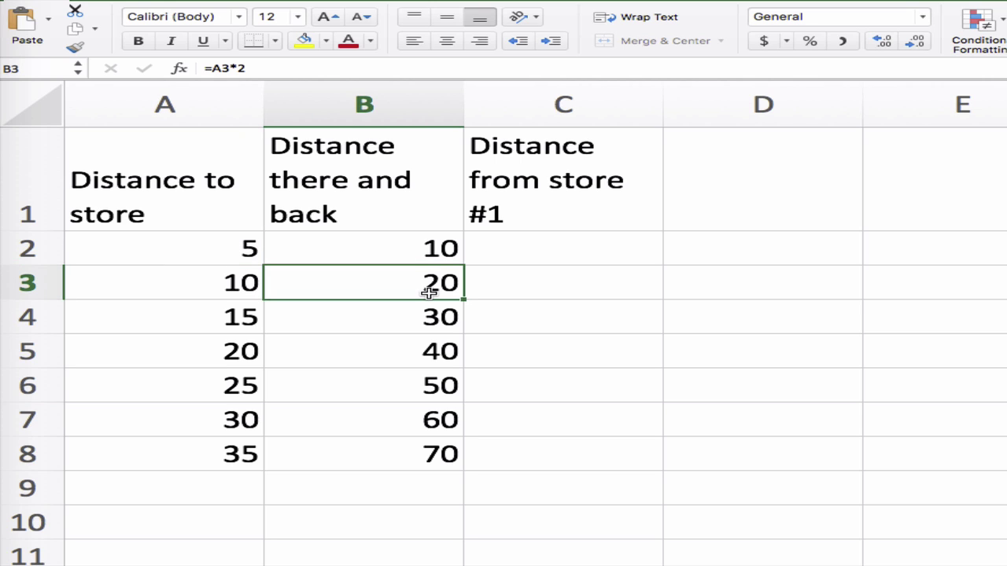
click(223, 244)
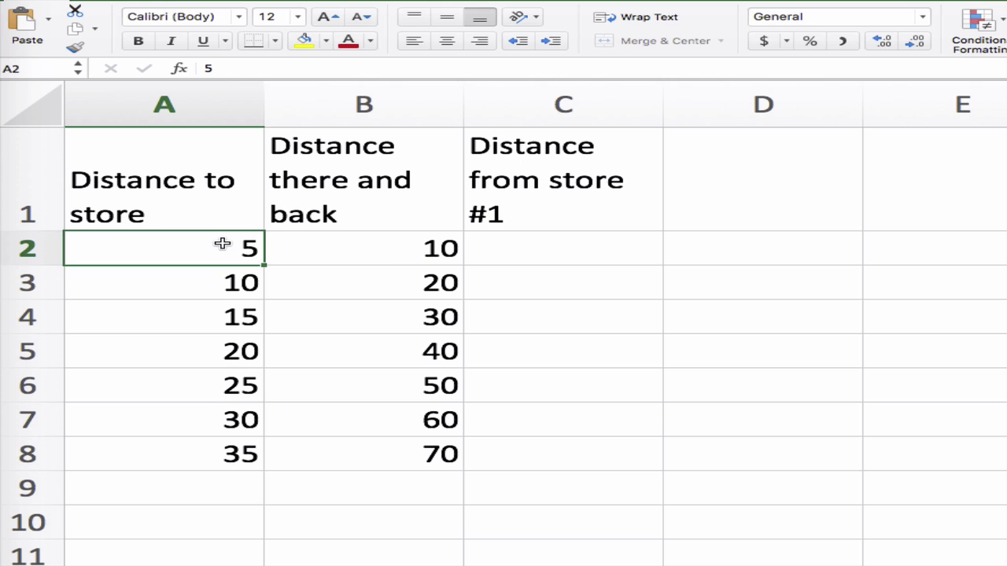
- Compare the there-and-back formulas in B3 and B4 with the first store's distance in A2
click(317, 279)
click(233, 251)
click(359, 325)
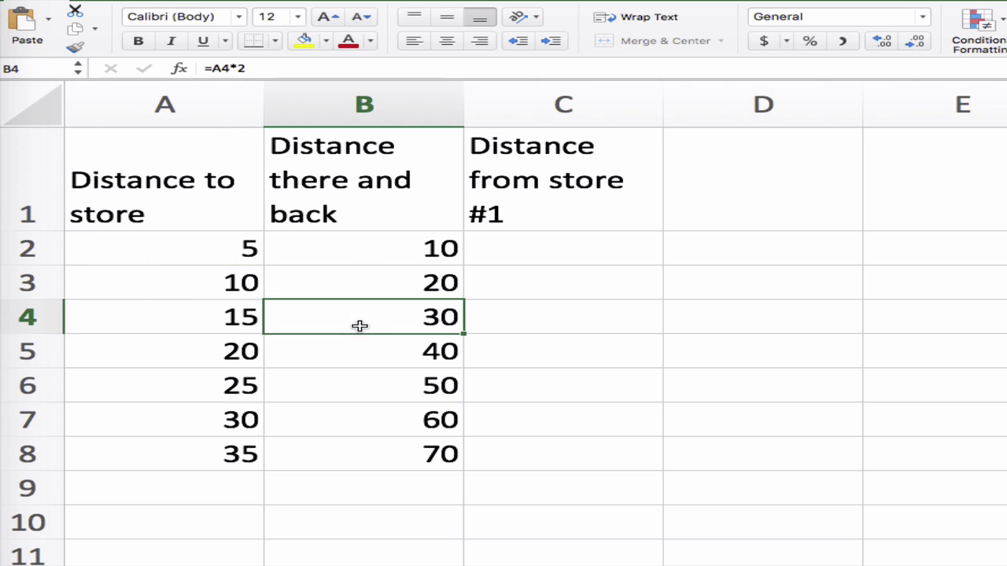
click(218, 248)
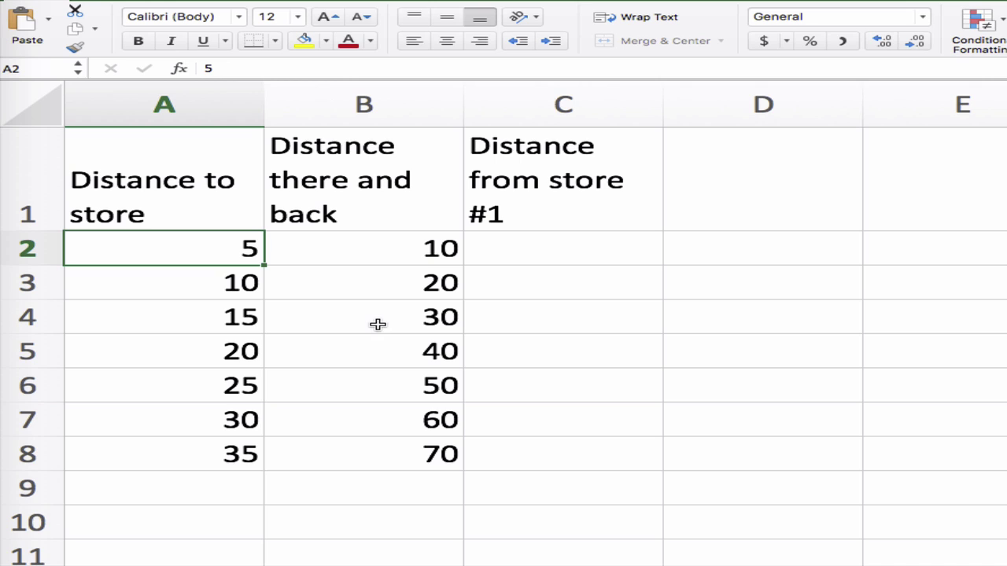
- Enter the formula =B2-A2 in C2, subtracting the first store's distance from the there-and-back distance
click(489, 259)
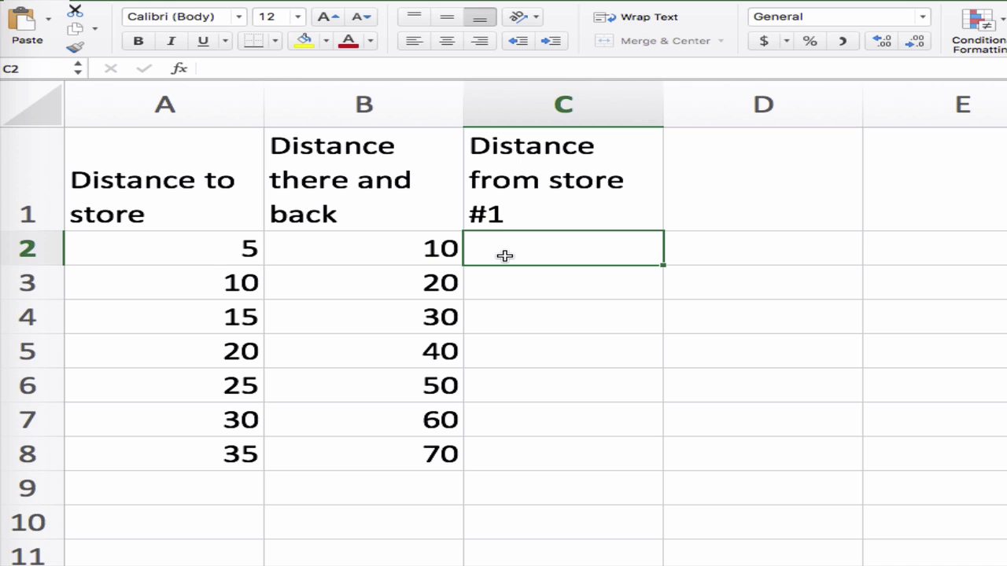
text(=)
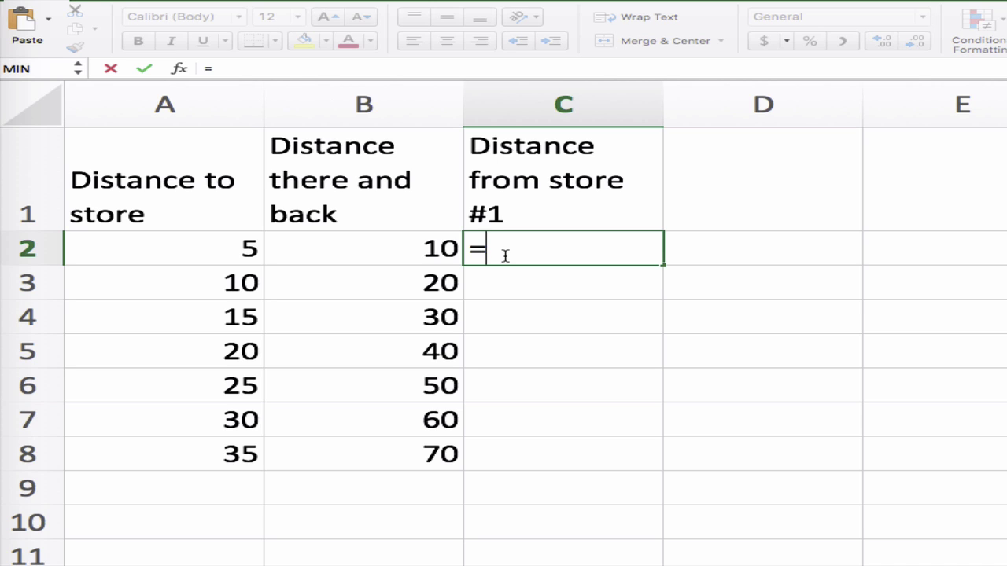
click(434, 250)
text(-)
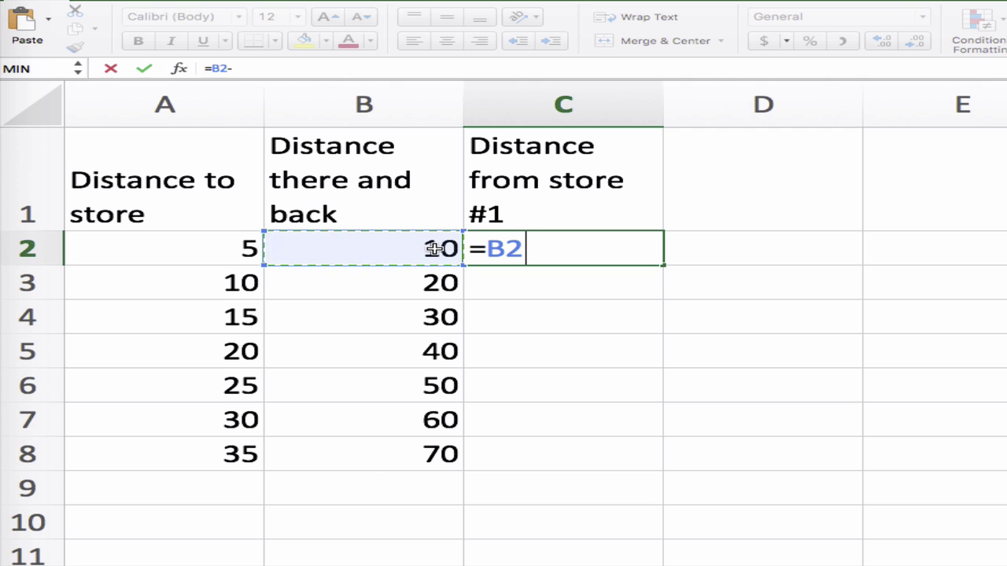
click(224, 249)
key(Return)
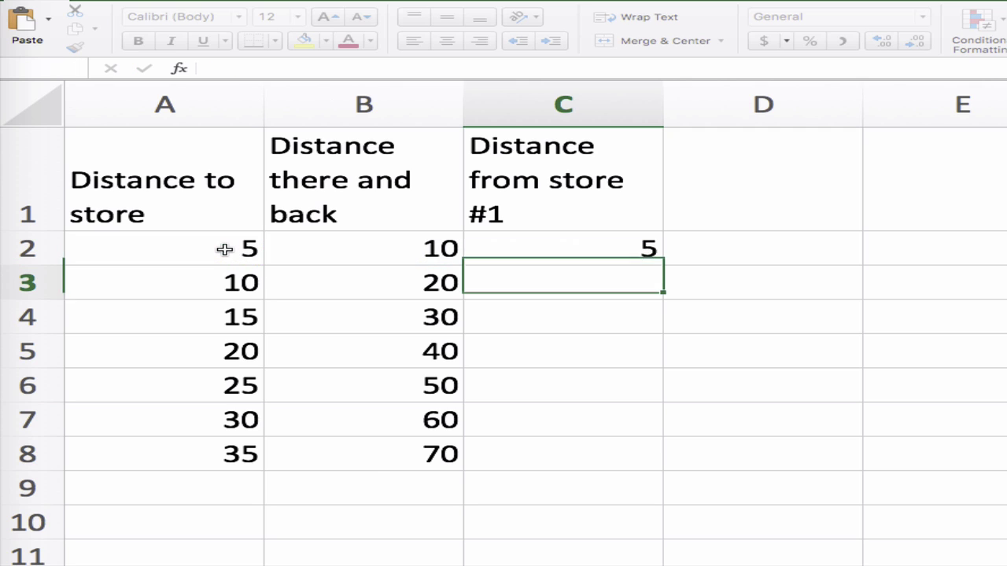
- Extend the C2 formula down through C8 and check the copied formulas in C3 and C4
click(582, 249)
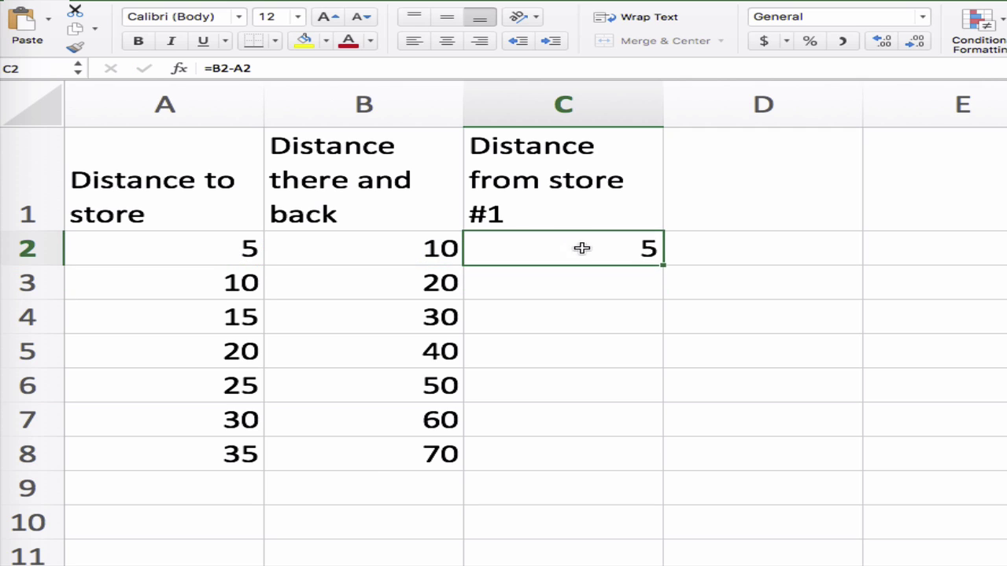
drag(663, 265, 662, 459)
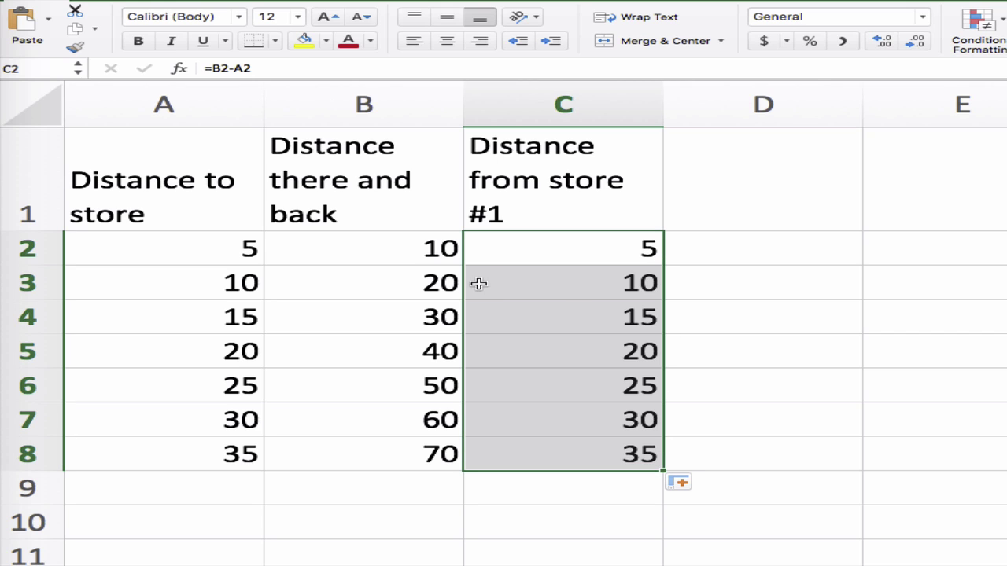
click(562, 282)
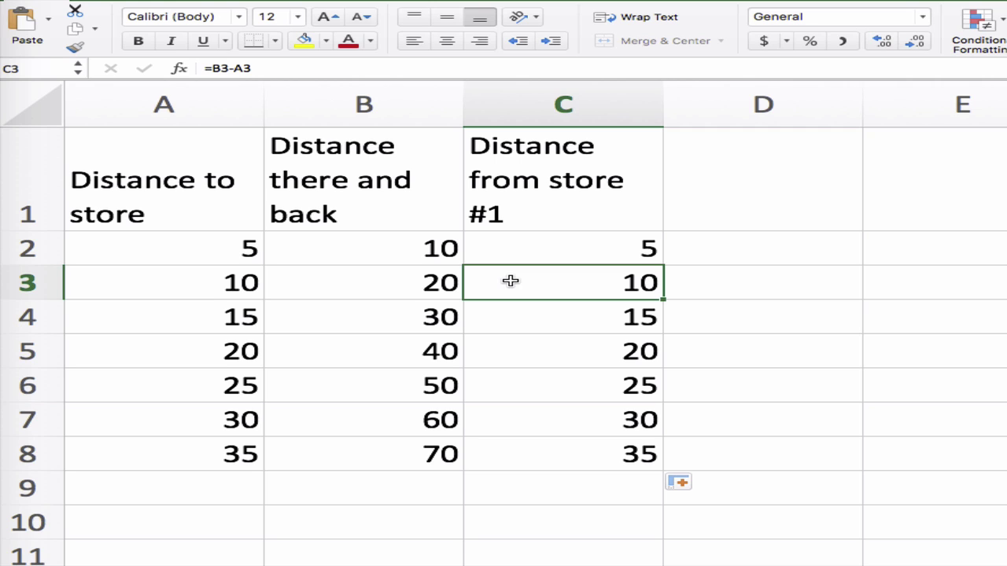
click(599, 326)
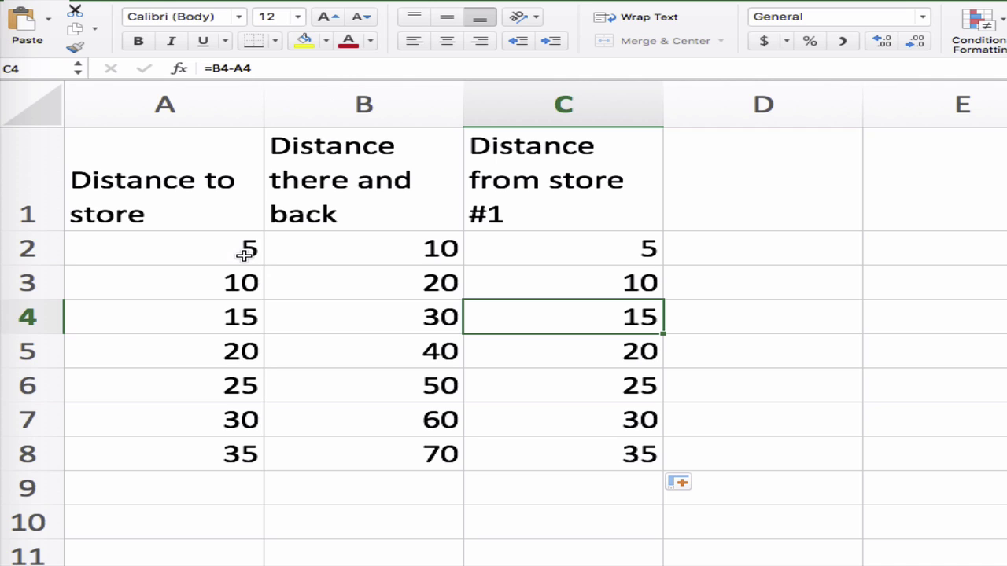
- Replace the A2 reference in the C2 formula with the constant 5, making it =B2-5
click(574, 260)
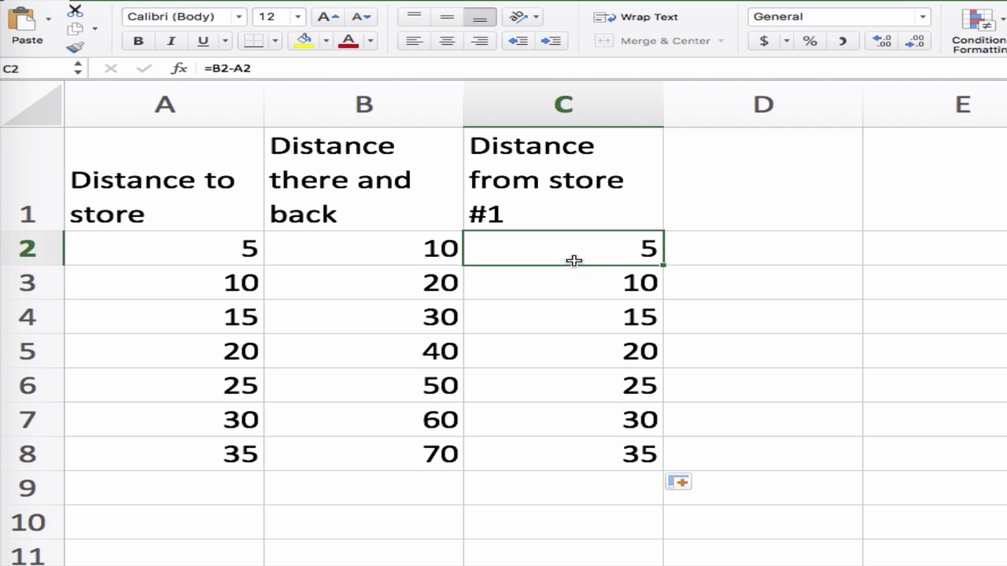
click(319, 65)
key(BackSpace)
key(BackSpace)
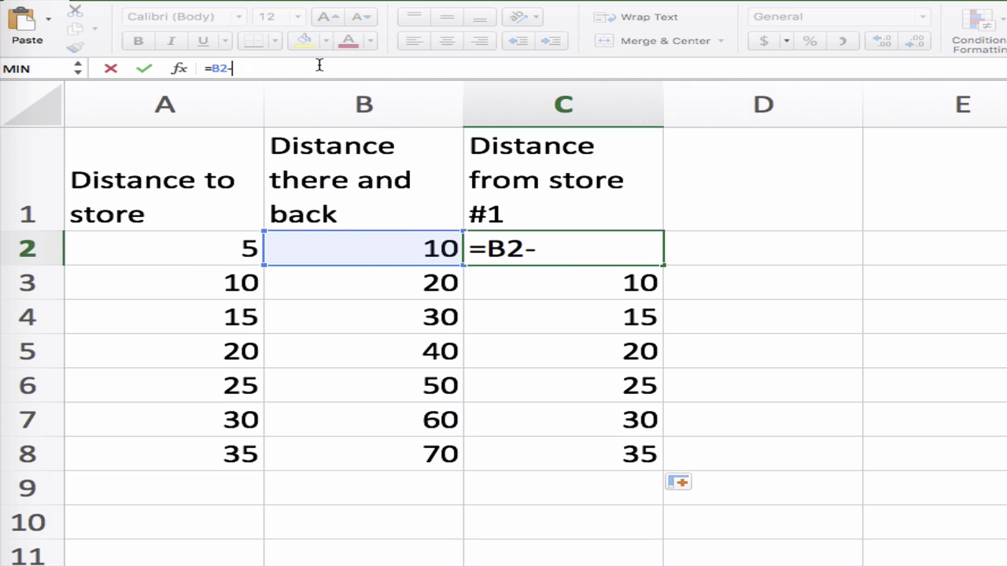
text(5)
key(Return)
- Extend the =B2-5 formula from C2 down through C8 and check the formulas in C2, C3 and C4
click(596, 249)
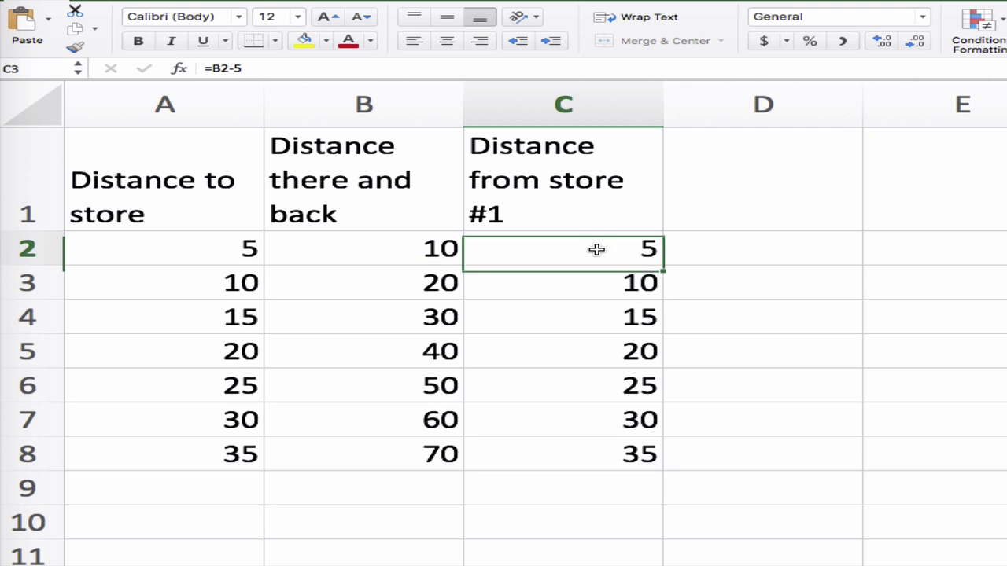
drag(663, 267, 669, 462)
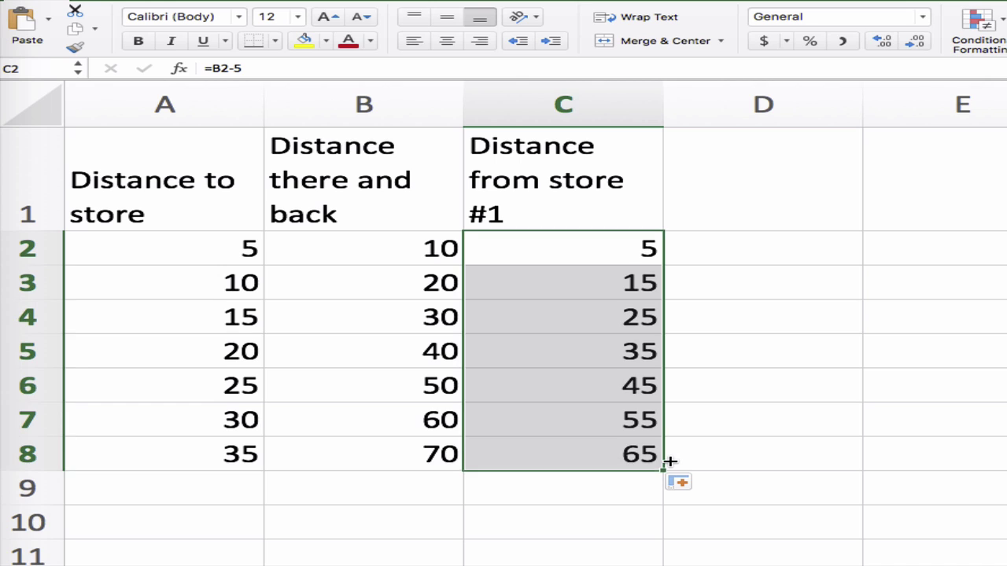
click(596, 258)
click(589, 290)
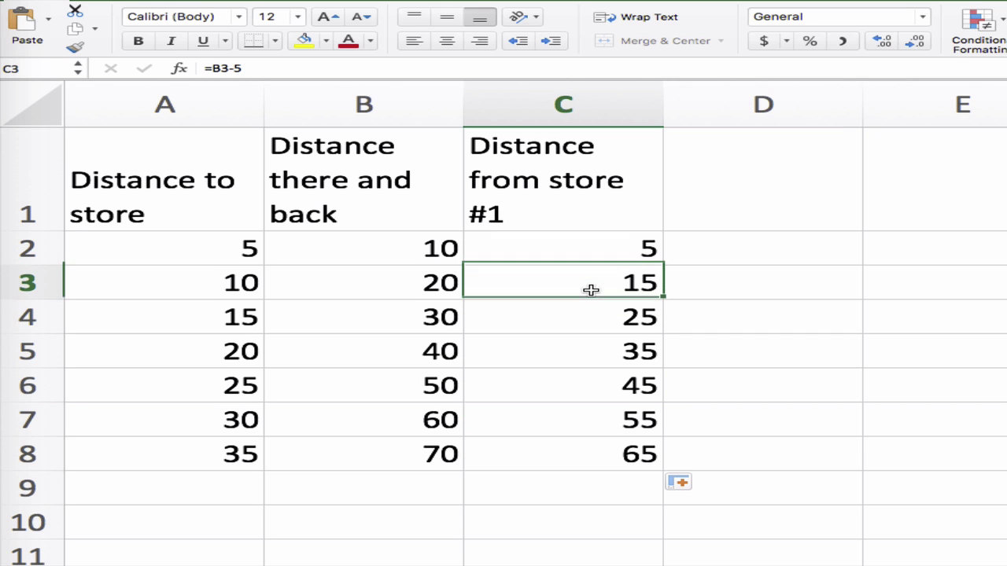
click(590, 322)
click(607, 246)
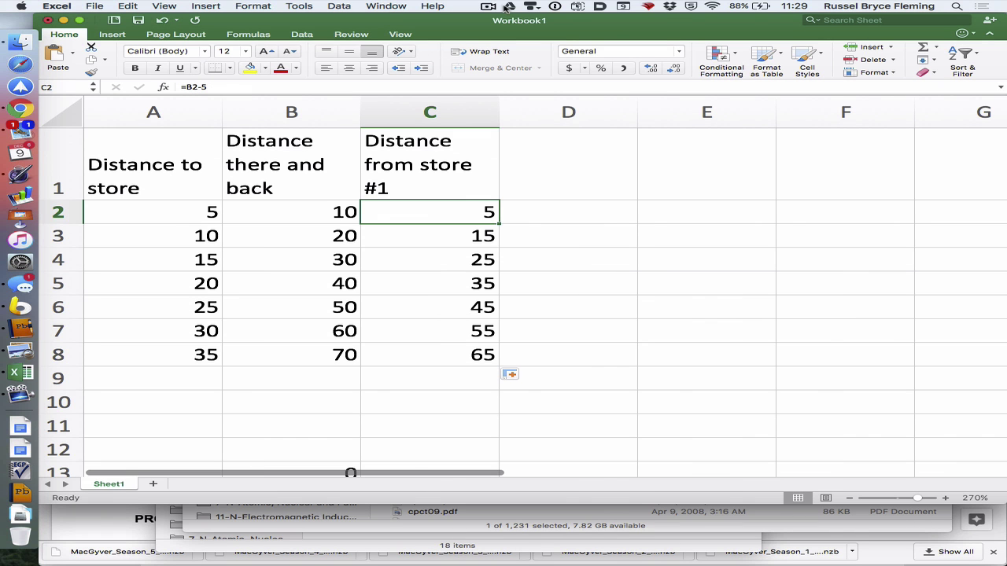
click(487, 6)
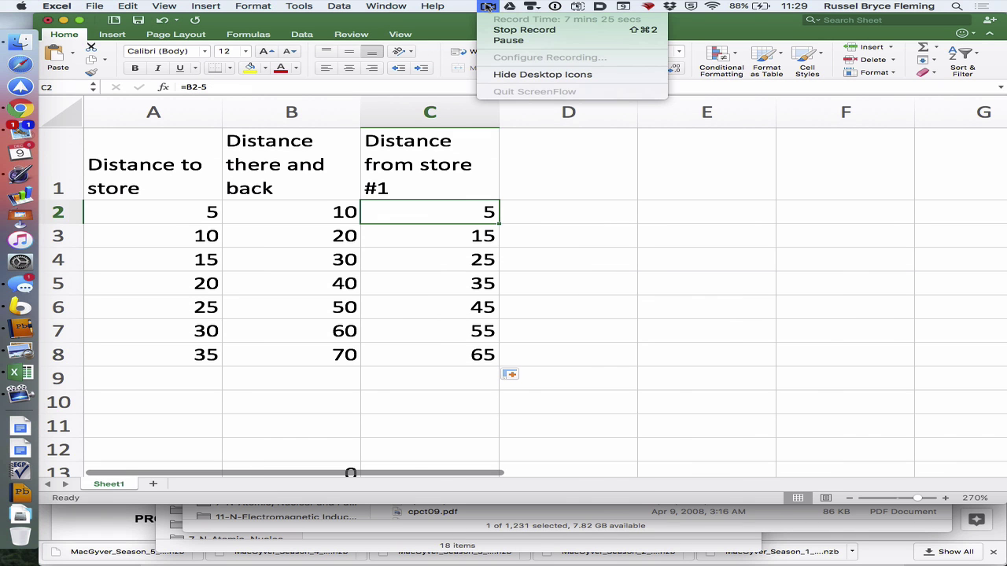